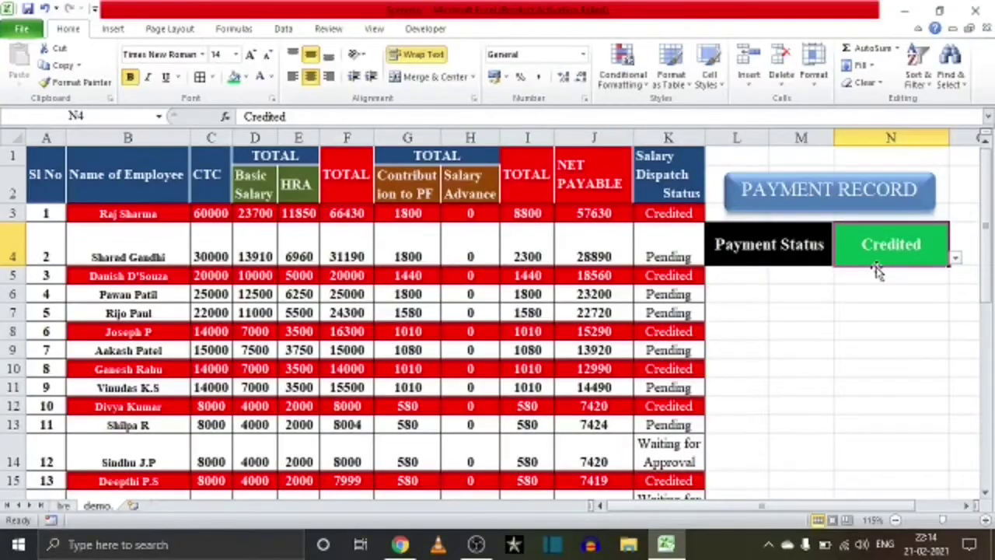
# - Preview the finished demo by switching N4 between Pending, Credited and Waiting for Approval
pyautogui.click(957, 261)
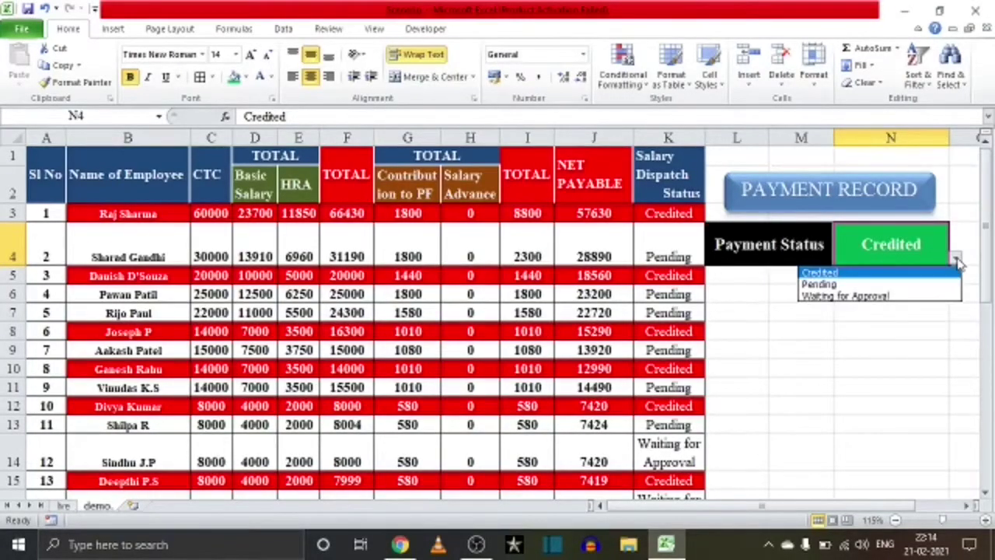
pyautogui.click(857, 284)
pyautogui.click(957, 261)
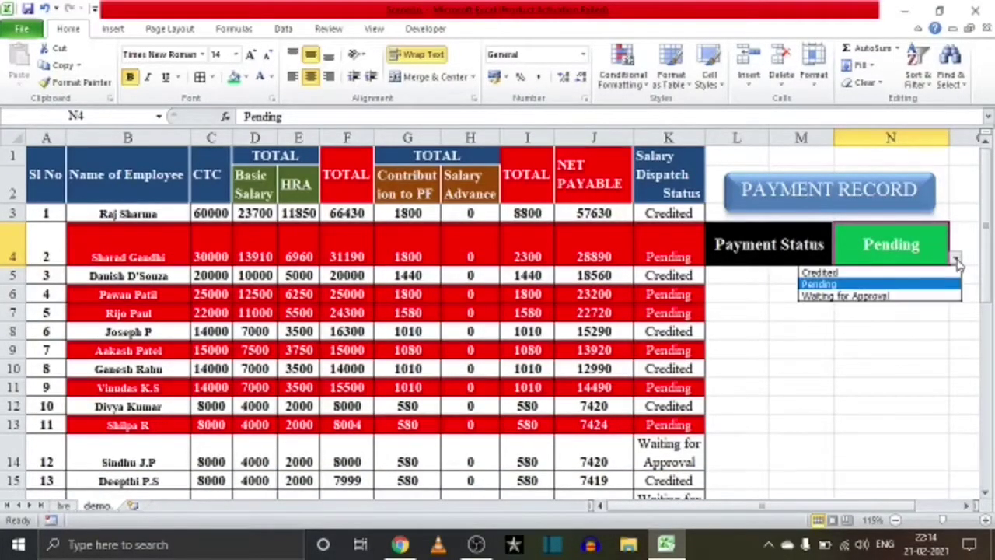
pyautogui.click(856, 272)
pyautogui.click(957, 261)
pyautogui.click(917, 285)
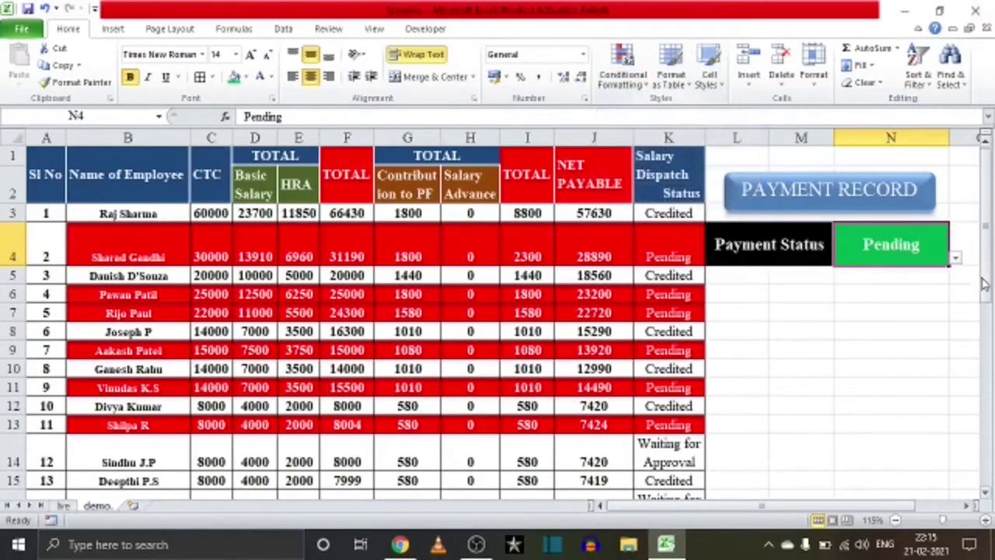
pyautogui.click(956, 259)
pyautogui.click(906, 296)
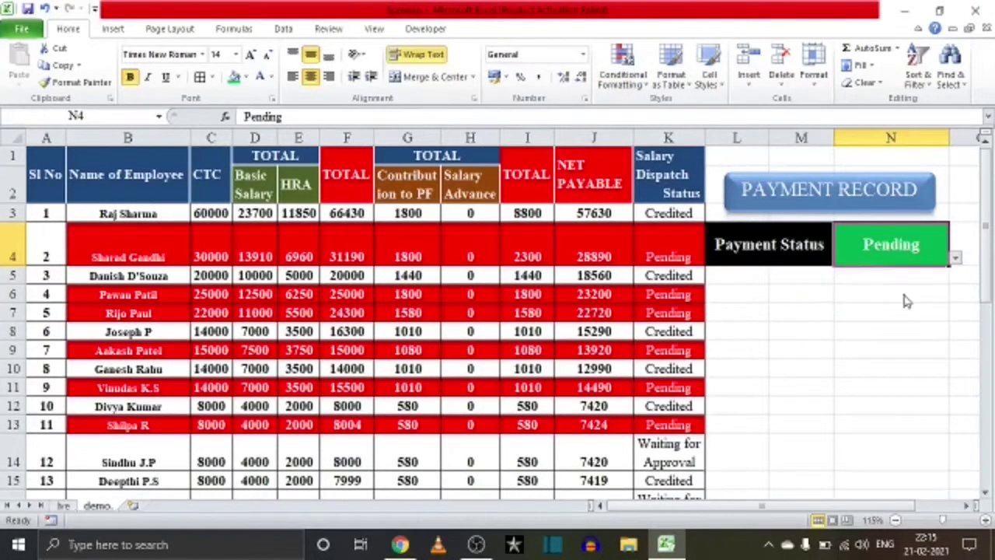
pyautogui.scroll(-4, 440, 300)
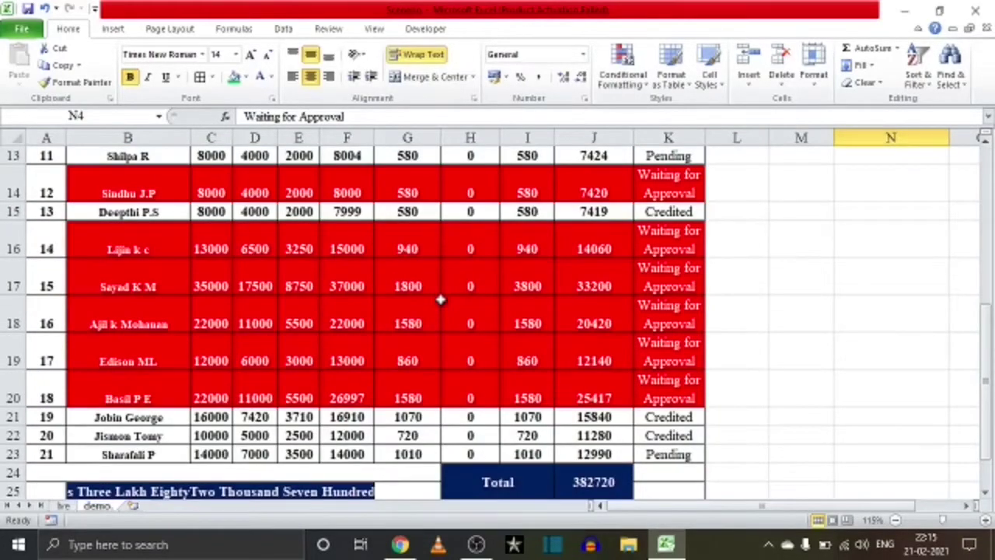
pyautogui.scroll(4, 440, 300)
# - Cycle N4 again through Credited, Pending and Waiting for Approval, then select the salary table from A1
pyautogui.click(955, 260)
pyautogui.click(821, 273)
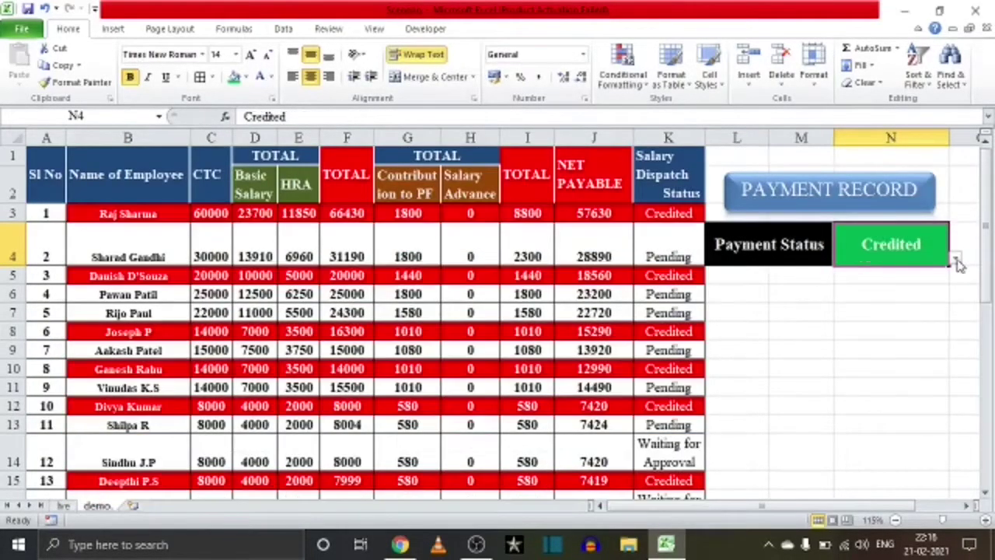
pyautogui.click(956, 260)
pyautogui.click(820, 284)
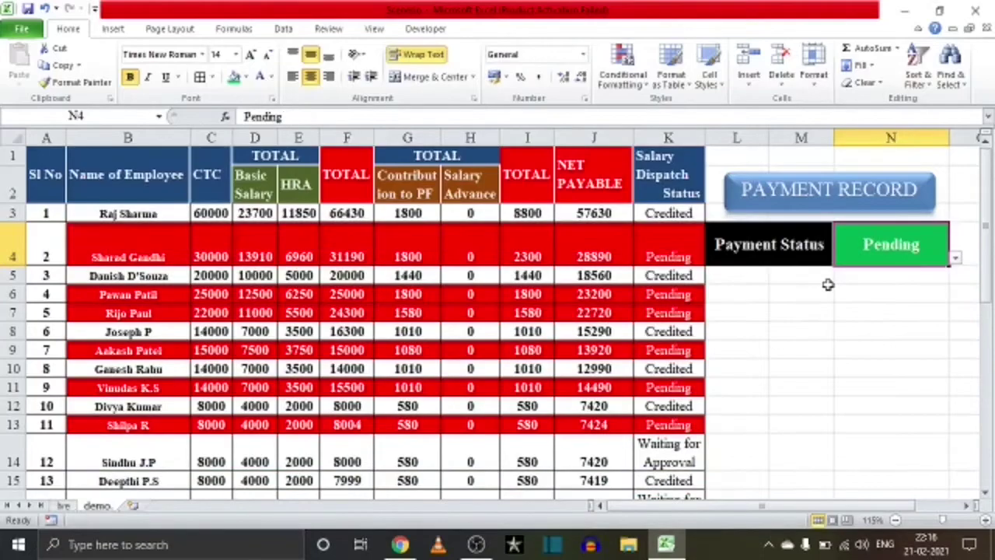
pyautogui.click(955, 259)
pyautogui.click(860, 273)
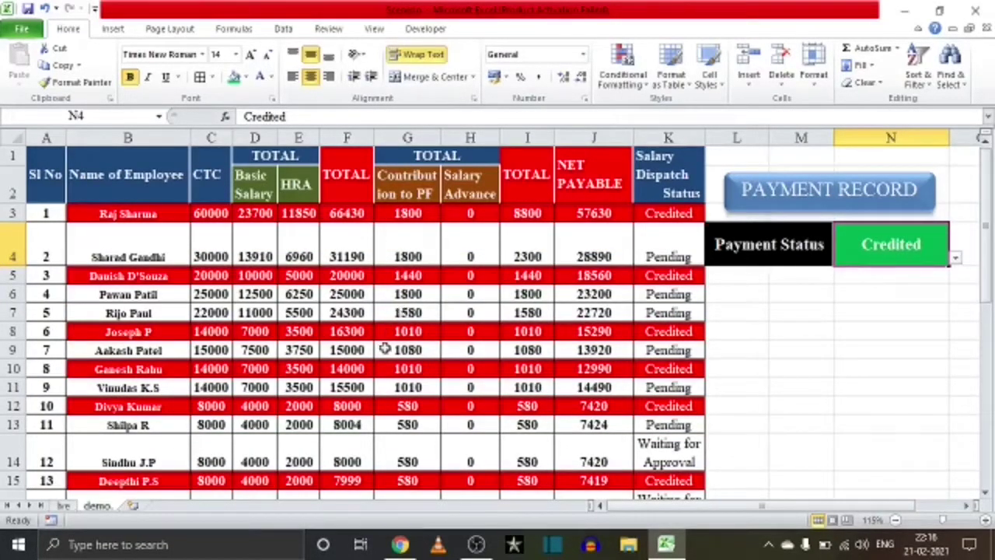
pyautogui.click(955, 259)
pyautogui.click(843, 296)
pyautogui.click(955, 259)
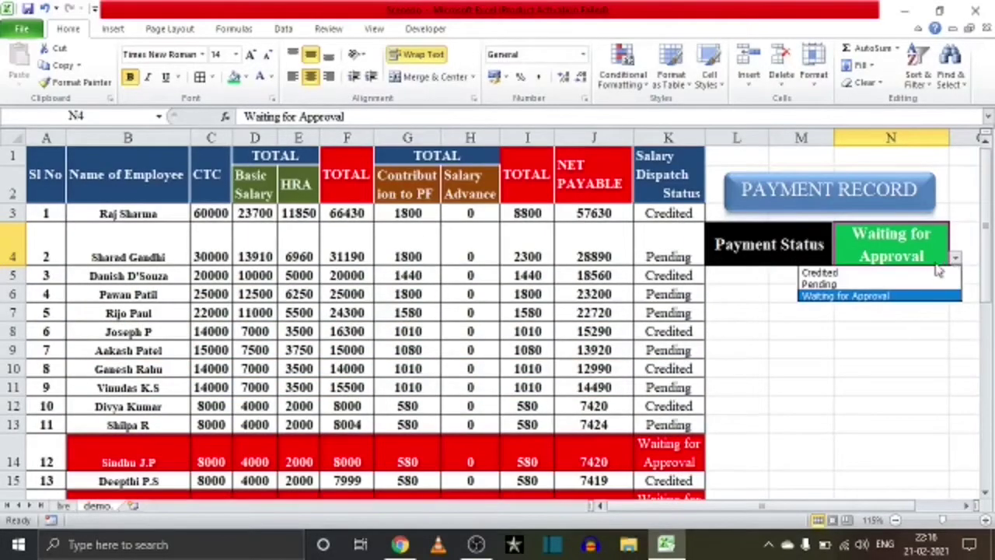
pyautogui.click(887, 273)
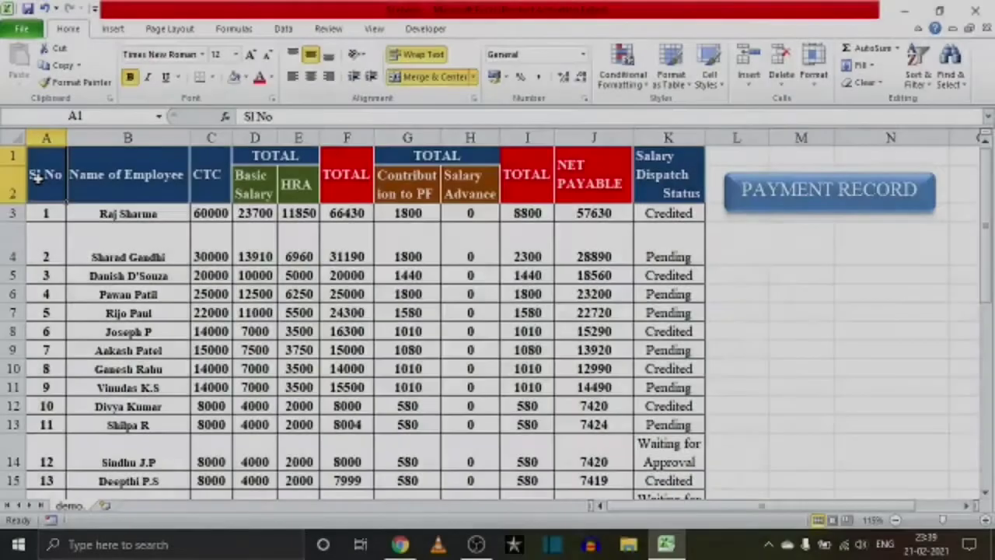
pyautogui.moveTo(45, 174)
pyautogui.mouseDown()
pyautogui.moveTo(285, 184)
pyautogui.moveTo(647, 480)
pyautogui.mouseUp()
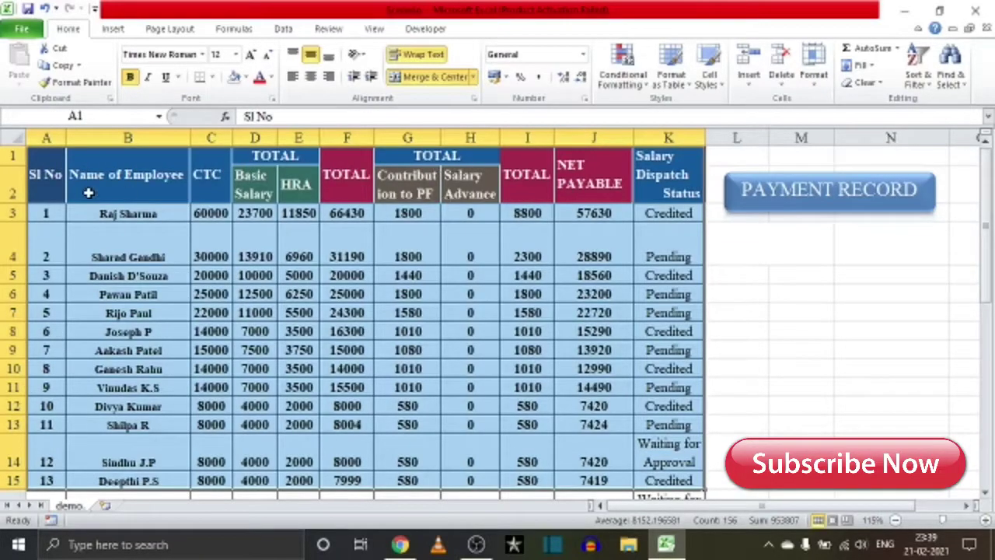
# - Walk through the table headers and the Credited, Pending and Waiting for Approval statuses in column K
pyautogui.click(106, 180)
pyautogui.click(211, 175)
pyautogui.click(297, 184)
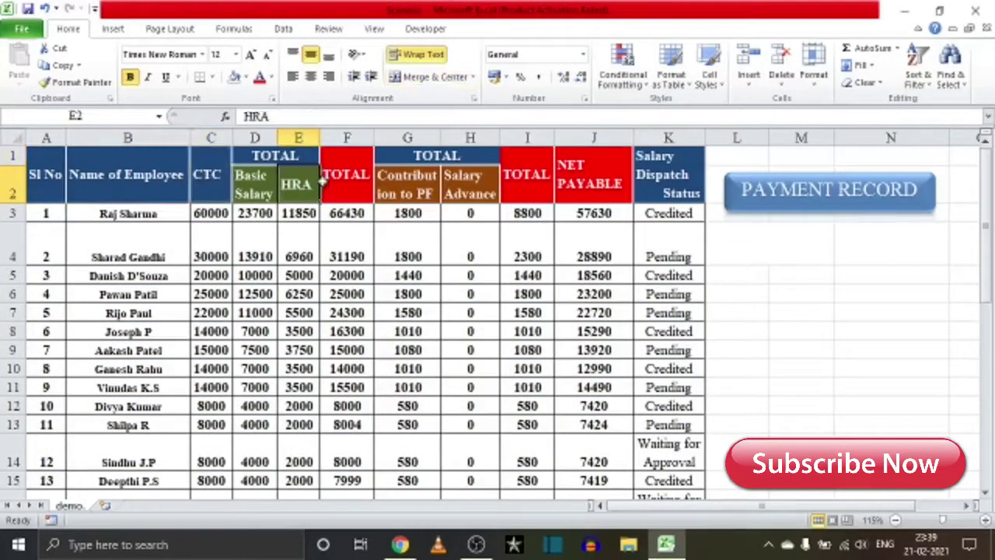
pyautogui.click(445, 194)
pyautogui.click(691, 192)
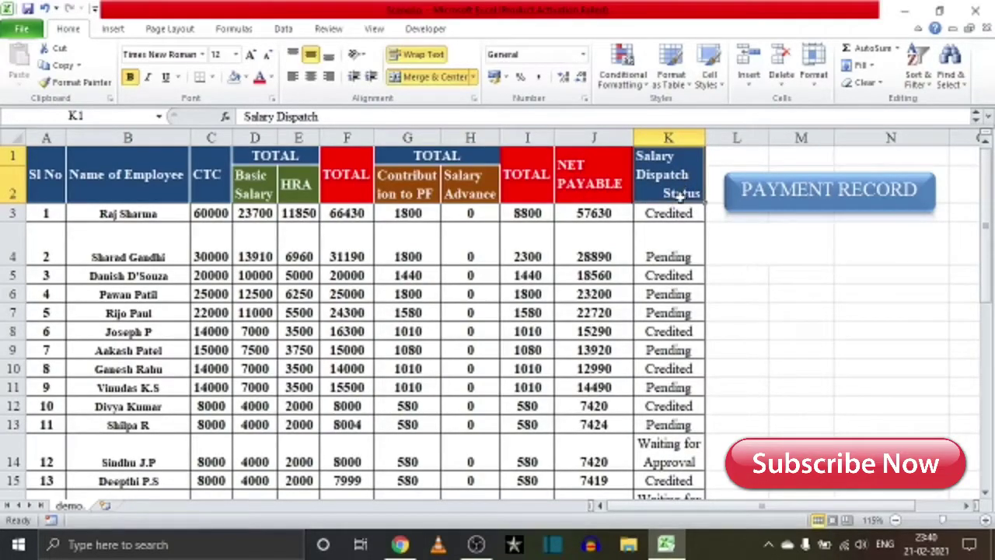
pyautogui.click(678, 217)
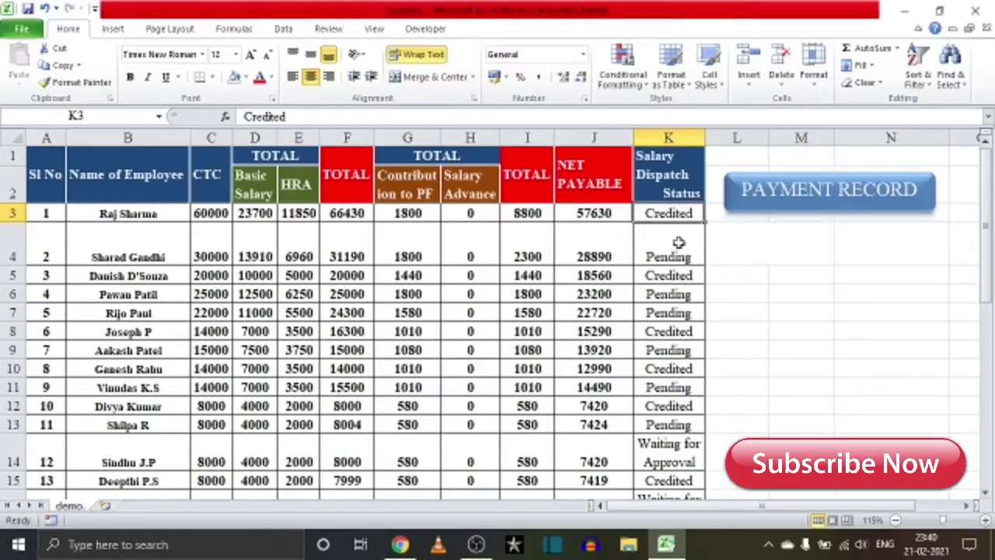
pyautogui.click(679, 243)
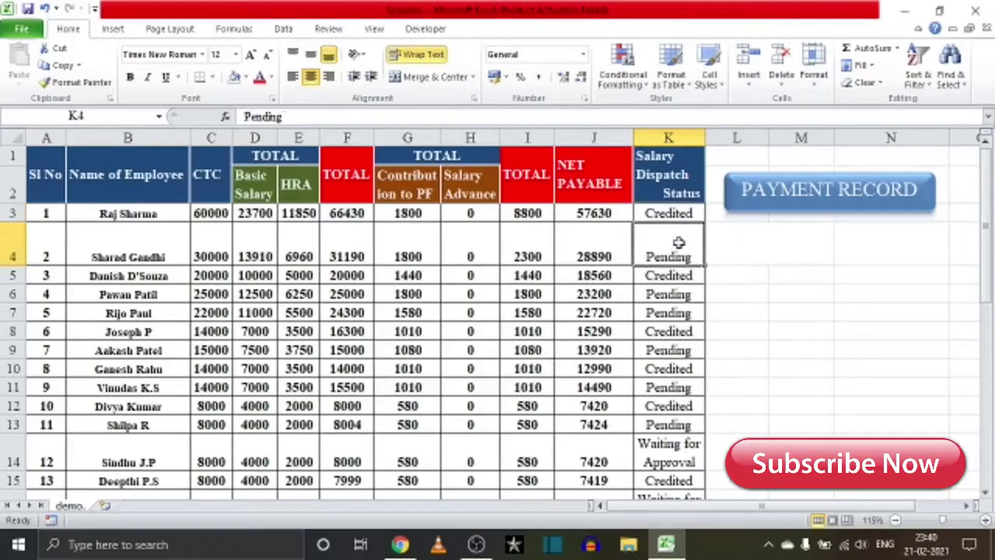
pyautogui.click(659, 457)
pyautogui.moveTo(669, 253); pyautogui.dragTo(668, 213)
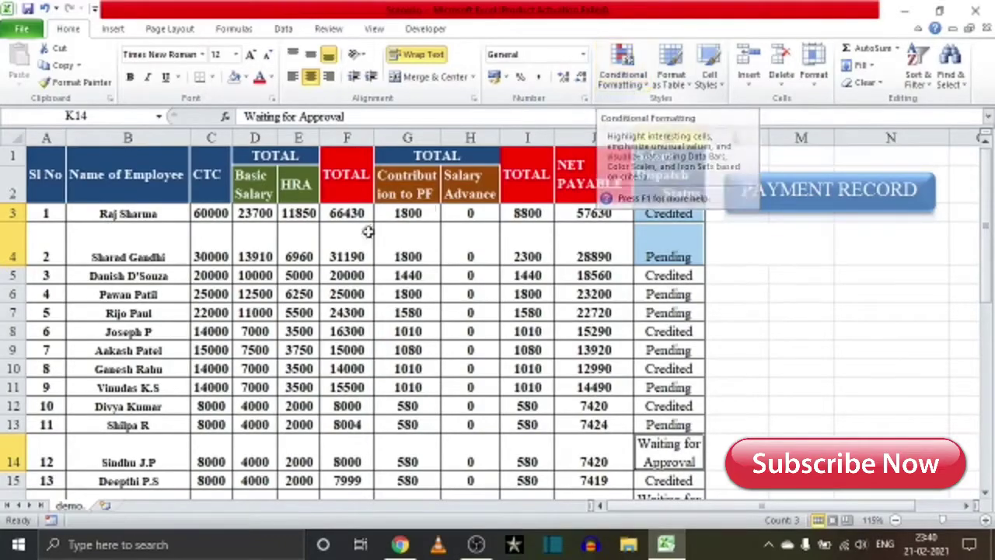
# - Highlight the first employee's CTC, basic salary, total and dispatch status in row 3
pyautogui.click(220, 217)
pyautogui.click(263, 212)
pyautogui.click(364, 213)
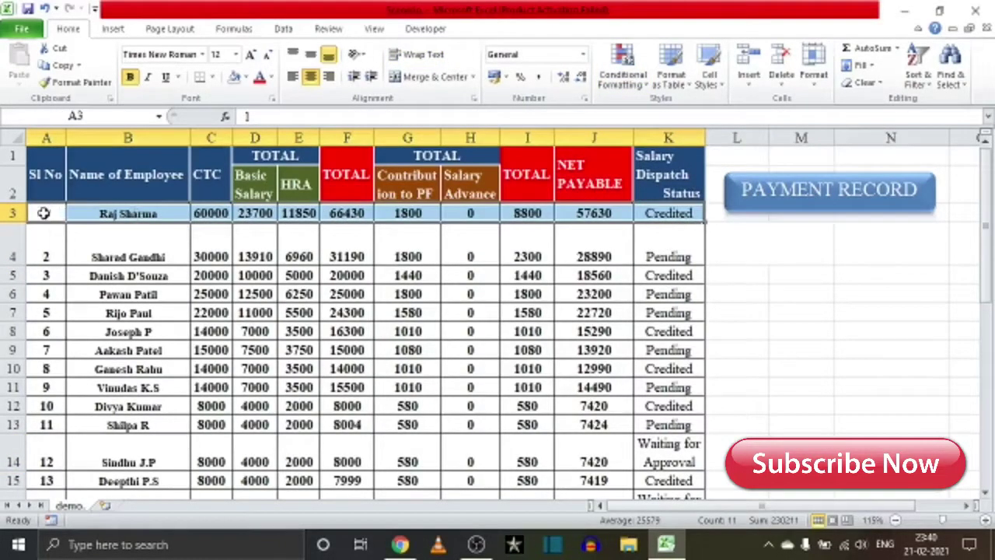
pyautogui.moveTo(48, 212); pyautogui.dragTo(689, 219)
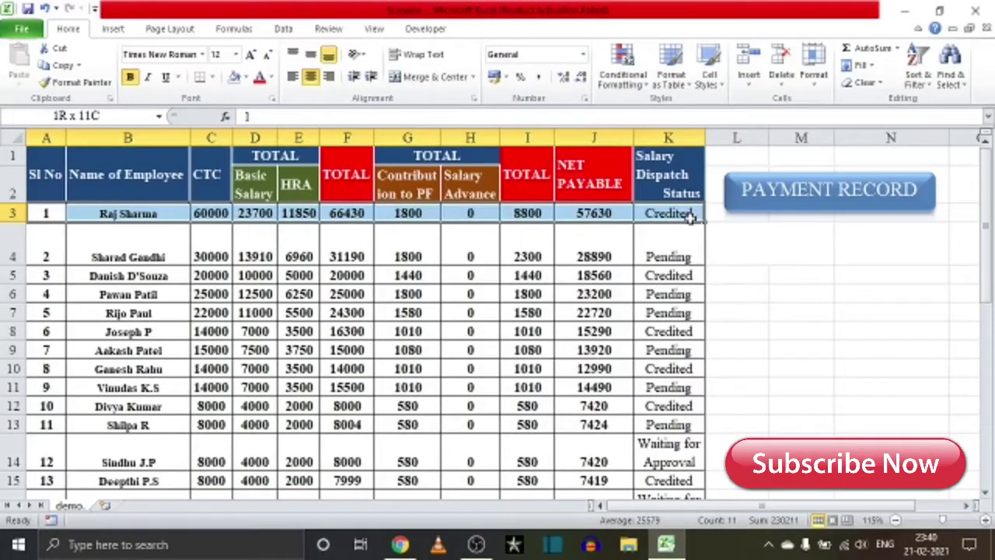
pyautogui.click(661, 213)
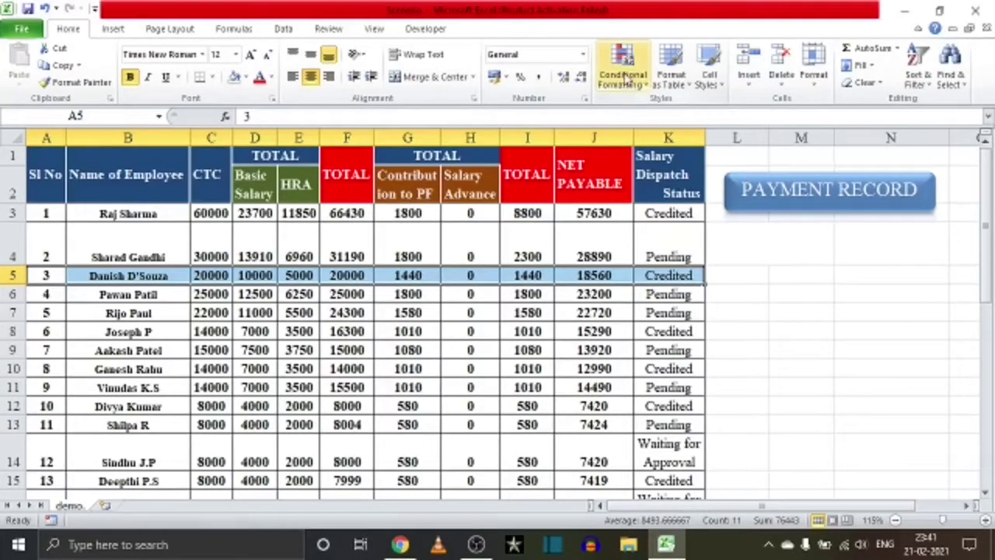
pyautogui.scroll(-4, 614, 84)
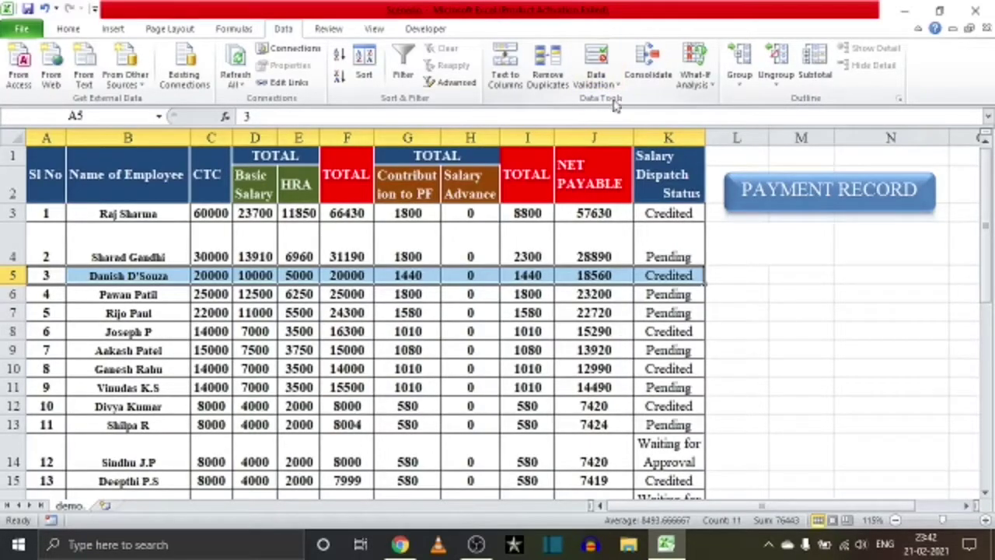
# - Enter the label 'Salary Status' in L4, then select N4 and show the Data ribbon
pyautogui.click(783, 247)
pyautogui.write('S')
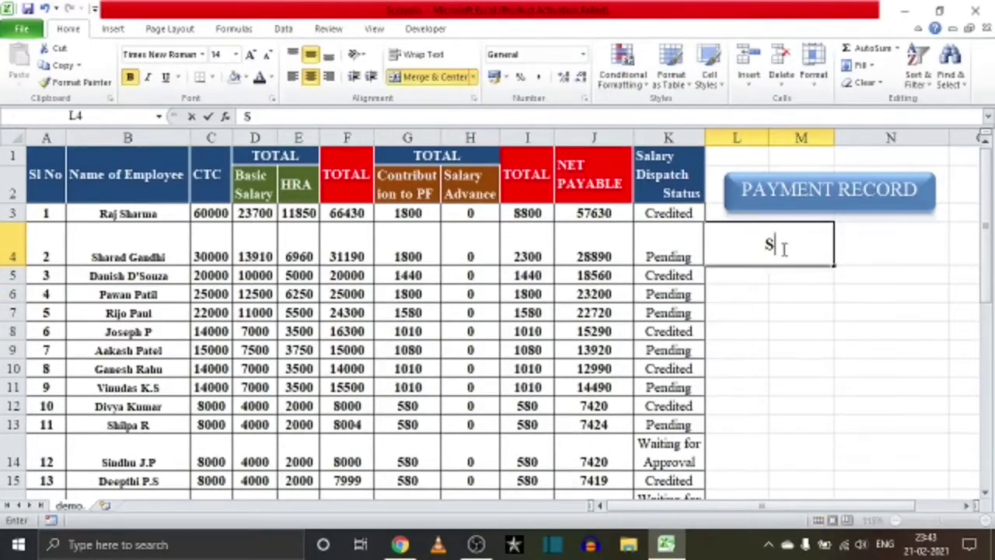
pyautogui.write('alary ')
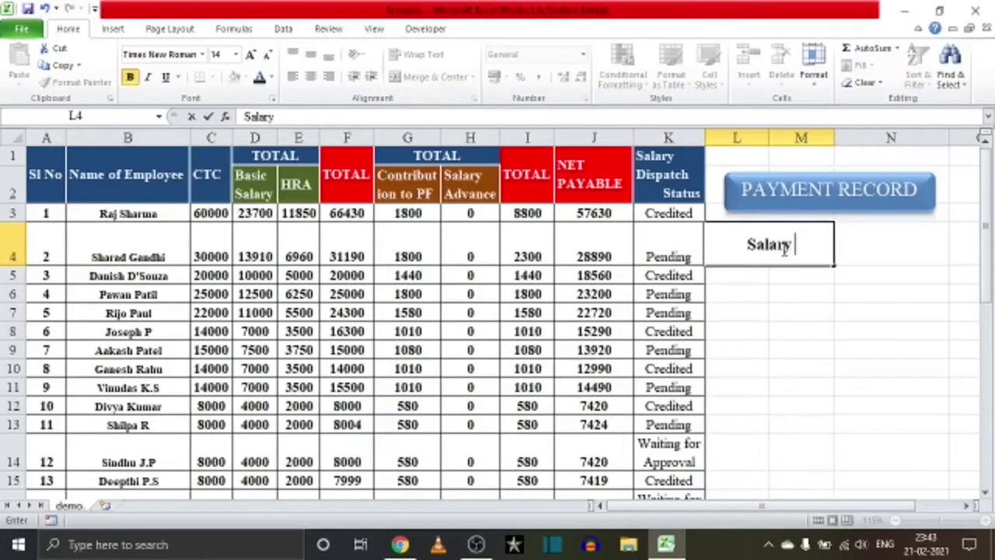
pyautogui.write('Sa')
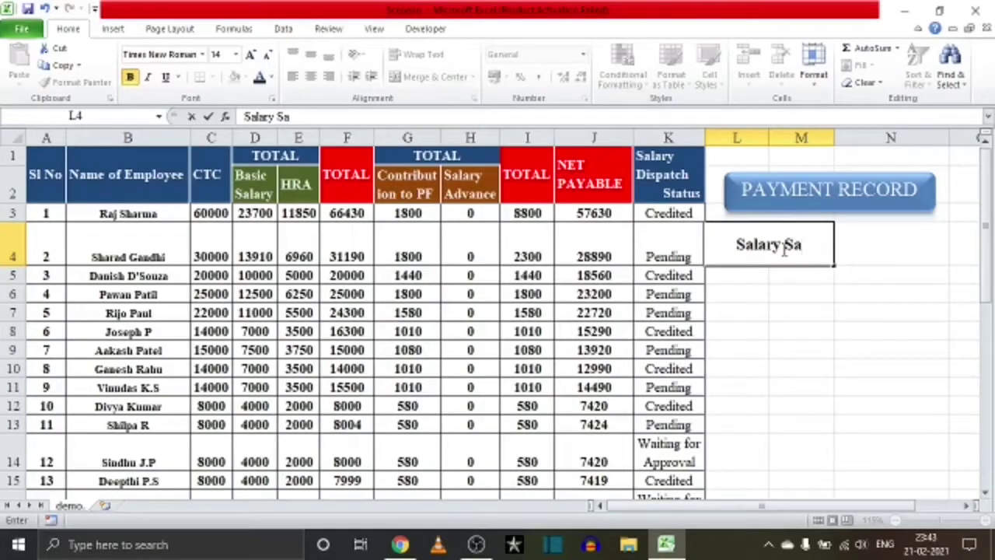
pyautogui.press('BackSpace')
pyautogui.write('tatu')
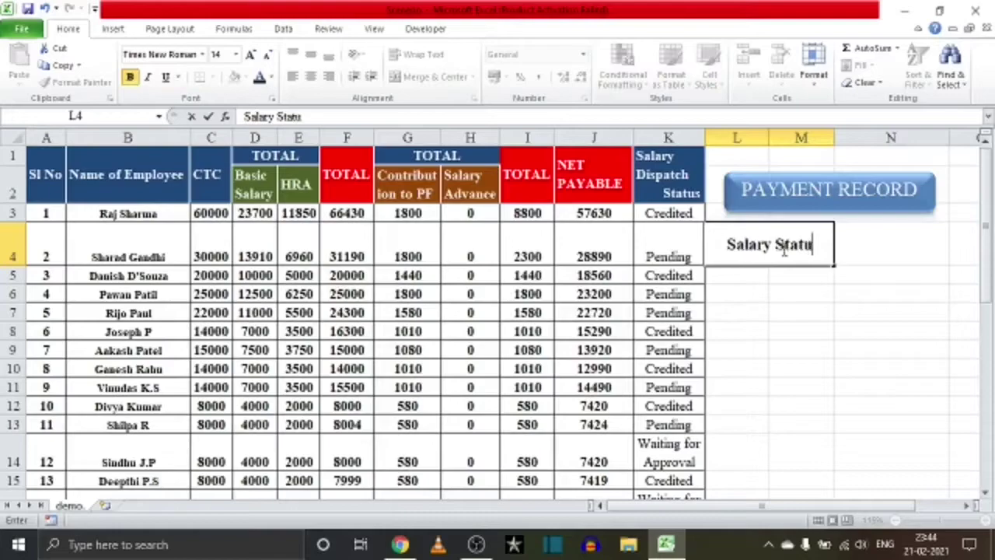
pyautogui.write('s')
pyautogui.press('Tab')
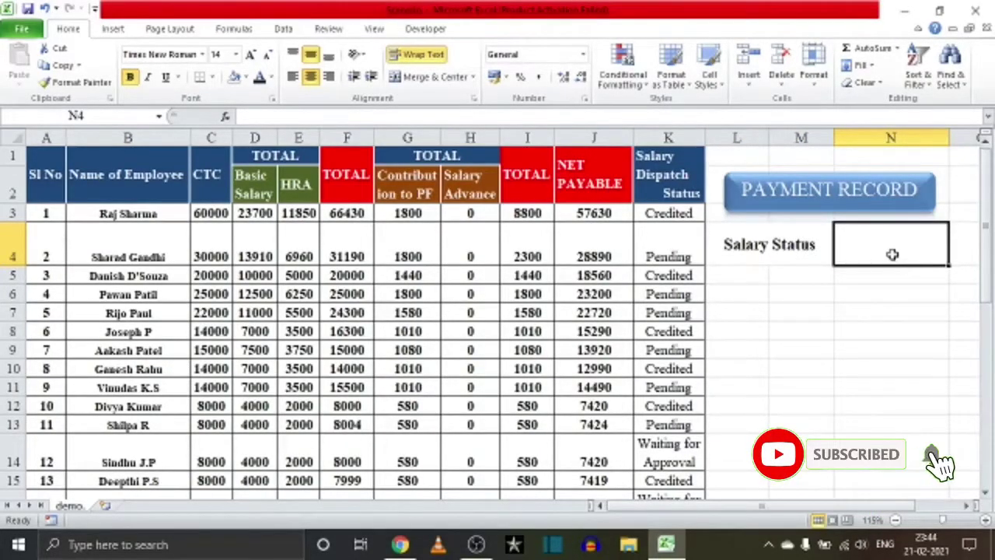
pyautogui.click(797, 244)
pyautogui.click(894, 245)
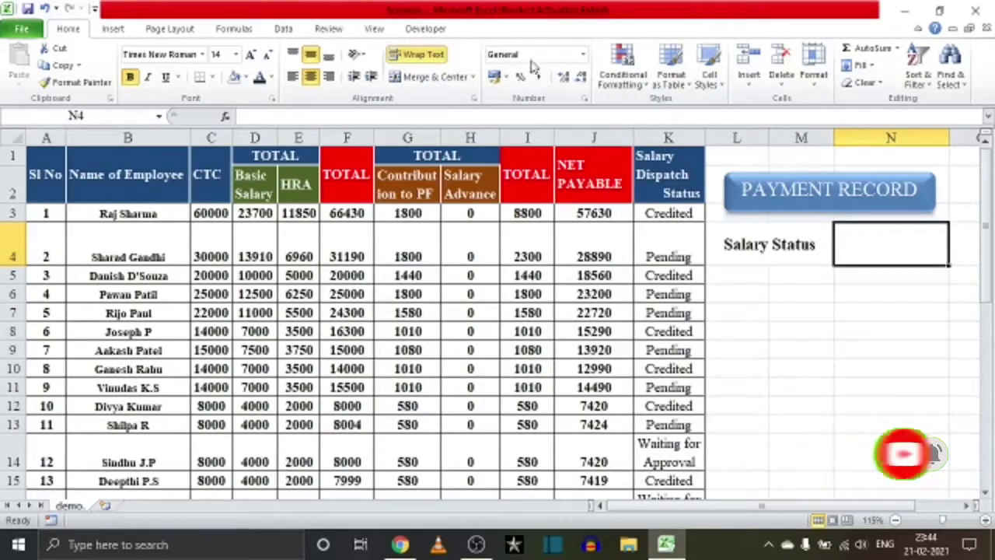
pyautogui.click(284, 29)
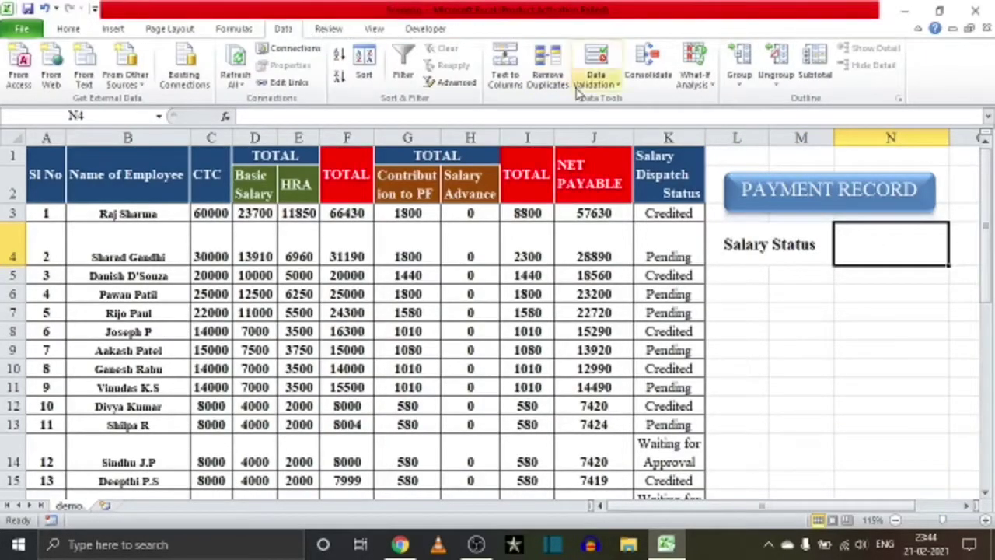
# - Add List data validation to N4 with source 'salary option'!A3:A5
pyautogui.click(607, 84)
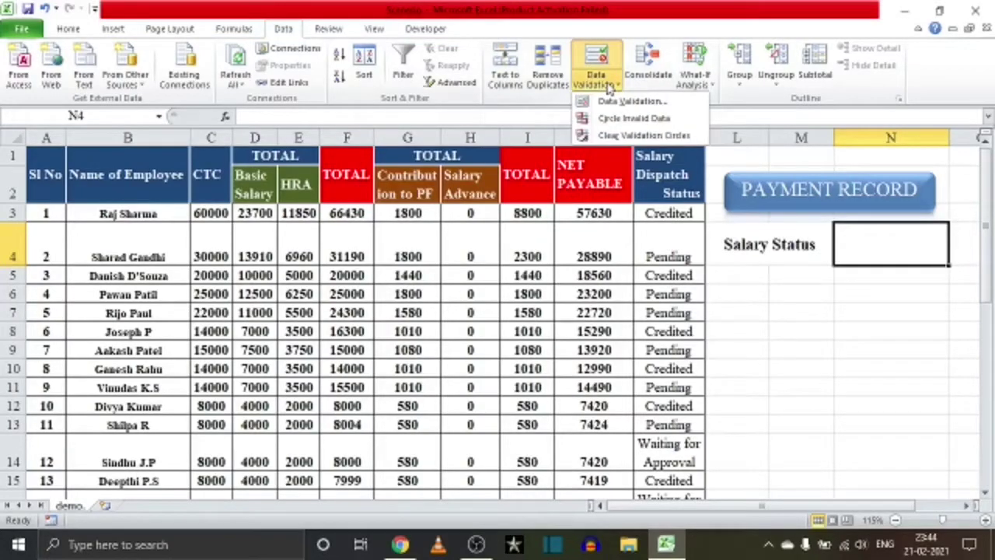
pyautogui.click(628, 102)
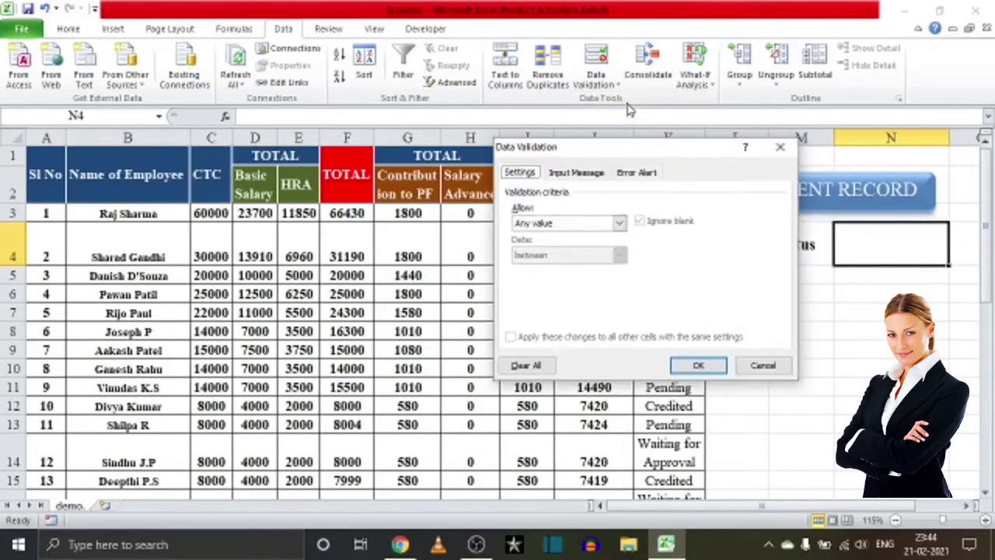
pyautogui.click(619, 225)
pyautogui.click(544, 269)
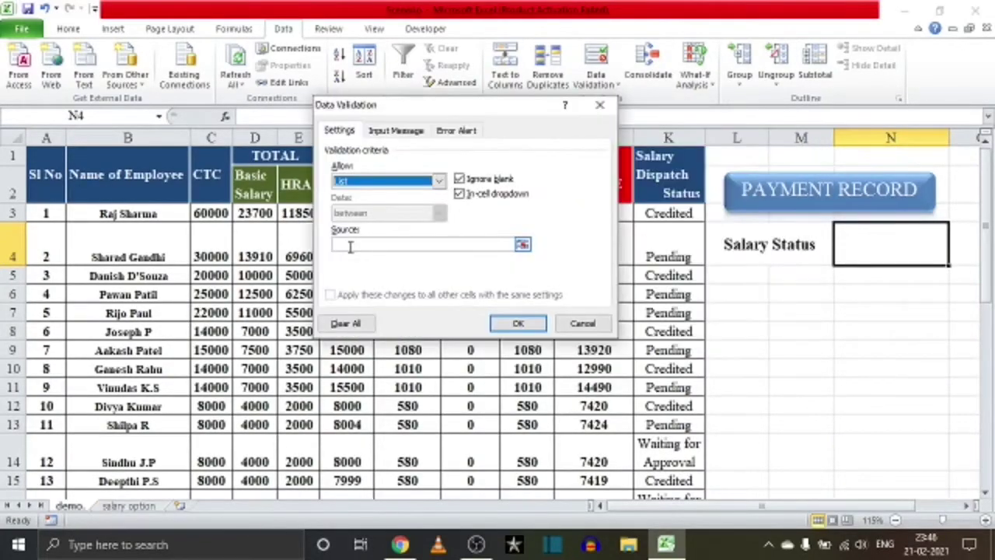
pyautogui.click(350, 247)
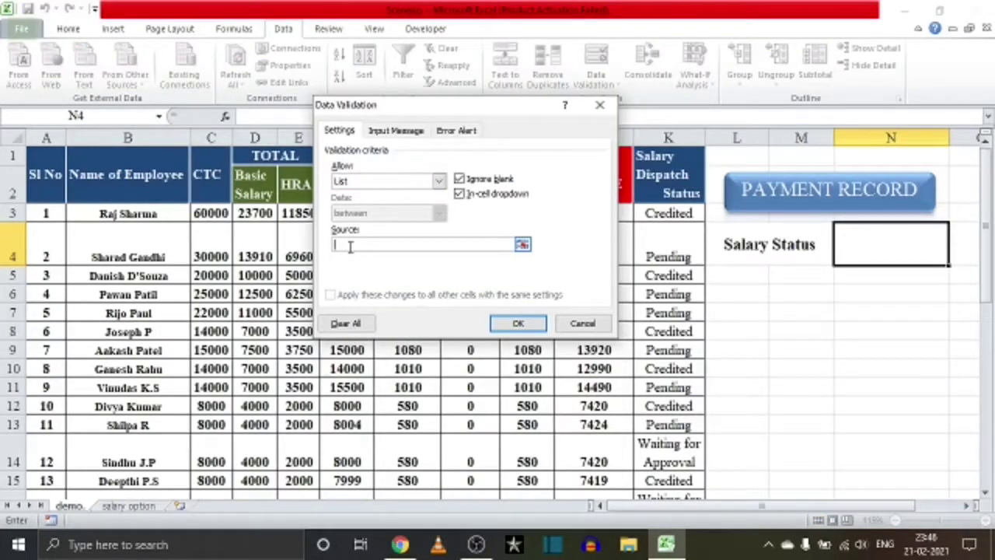
pyautogui.click(129, 505)
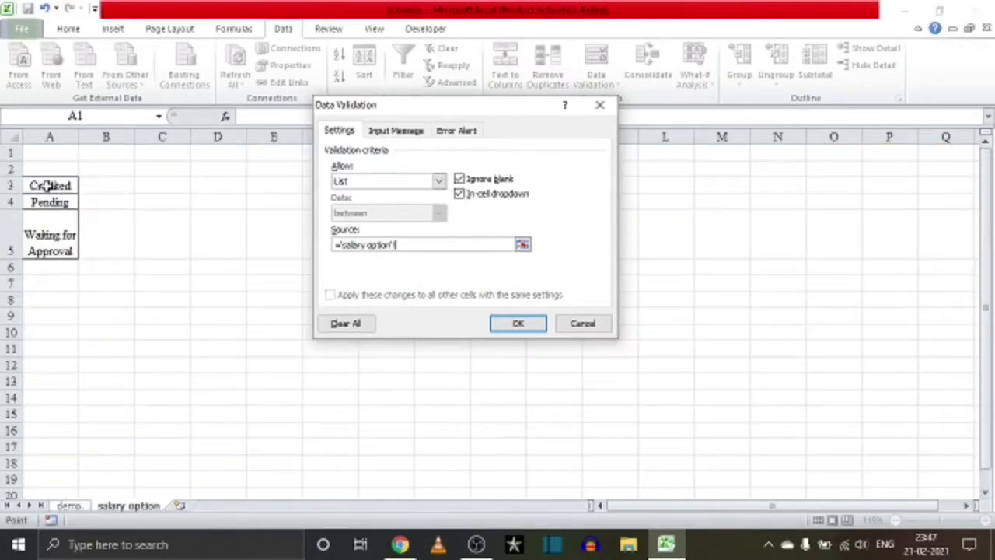
pyautogui.moveTo(47, 186); pyautogui.dragTo(54, 232)
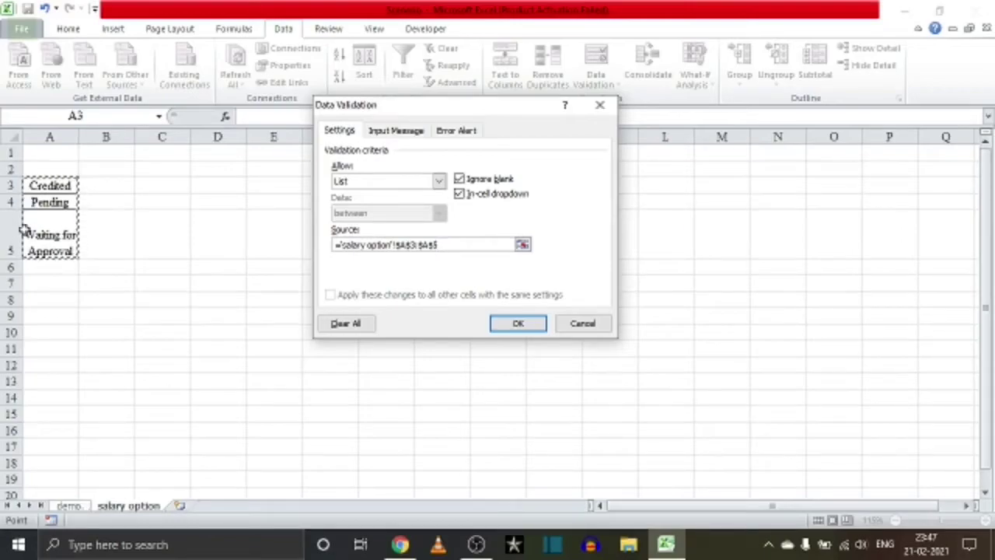
pyautogui.click(510, 327)
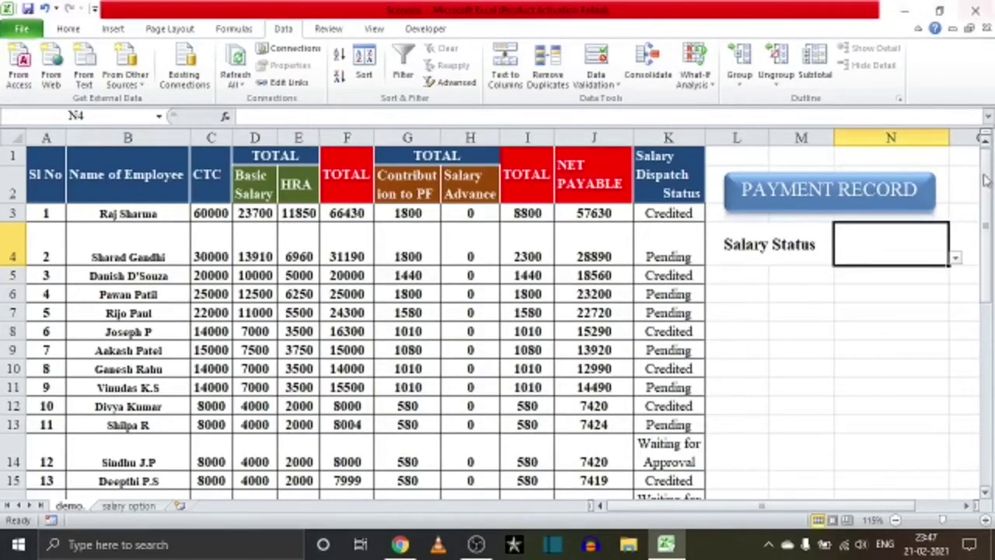
# - Test N4's dropdown by picking Credited, then Pending, then Waiting for Approval
pyautogui.click(956, 260)
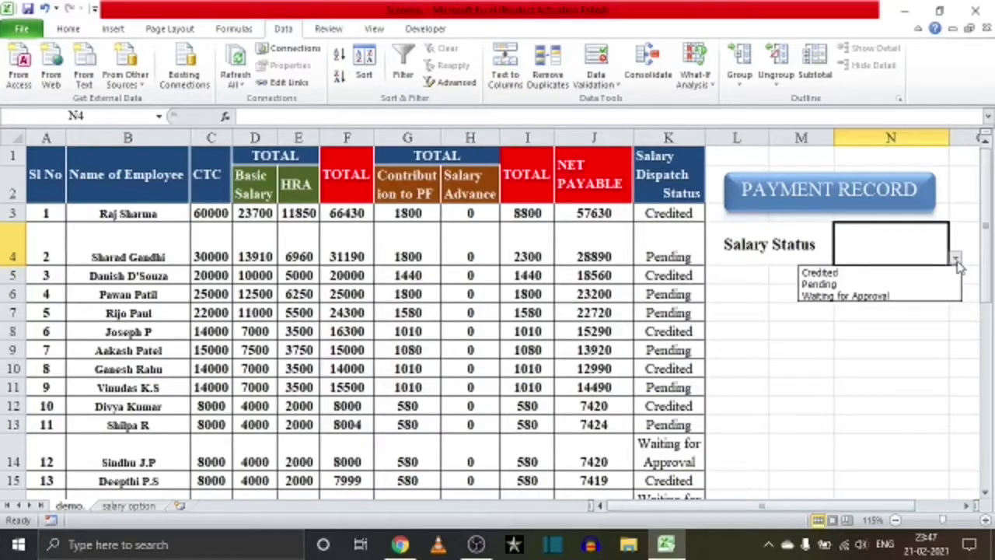
pyautogui.click(914, 272)
pyautogui.click(956, 262)
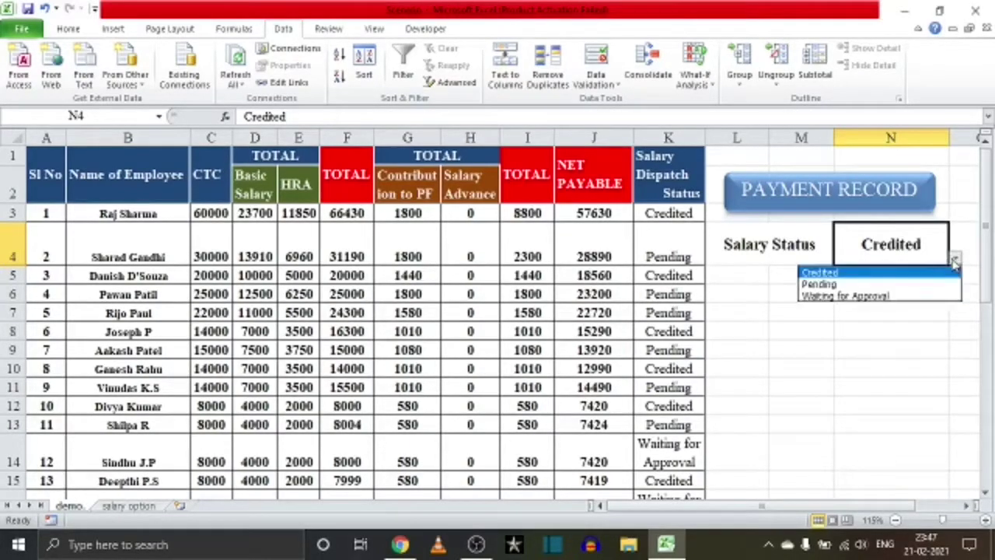
pyautogui.click(919, 283)
pyautogui.click(955, 261)
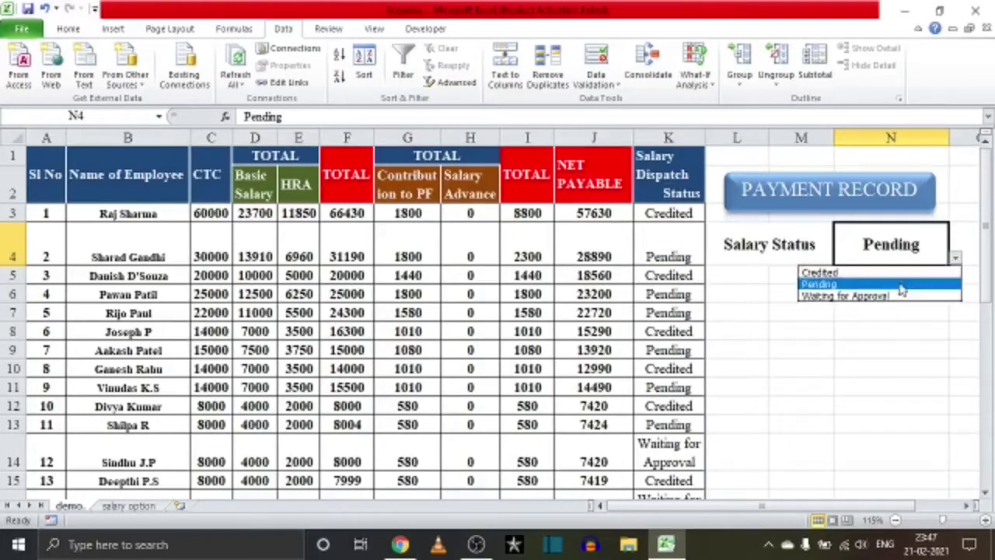
pyautogui.click(884, 296)
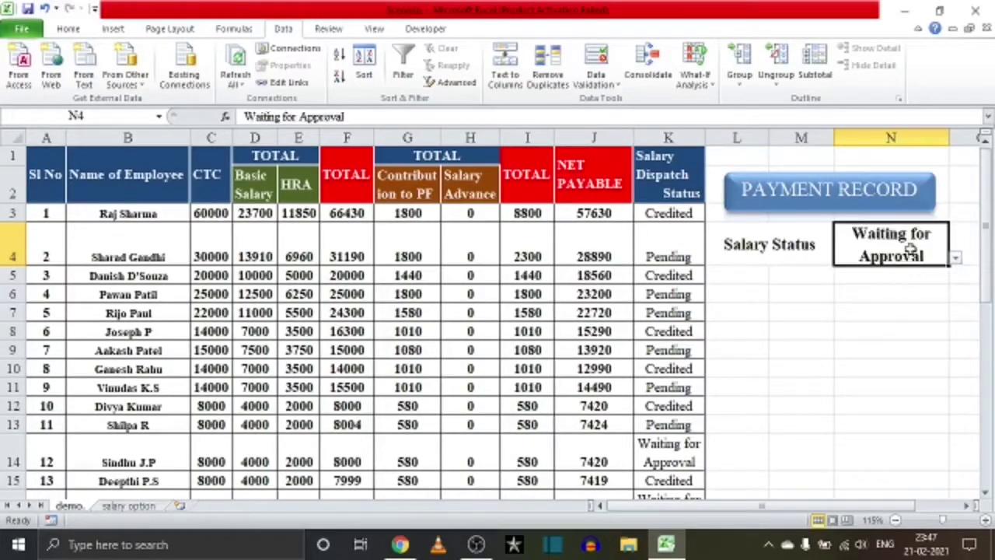
pyautogui.click(793, 257)
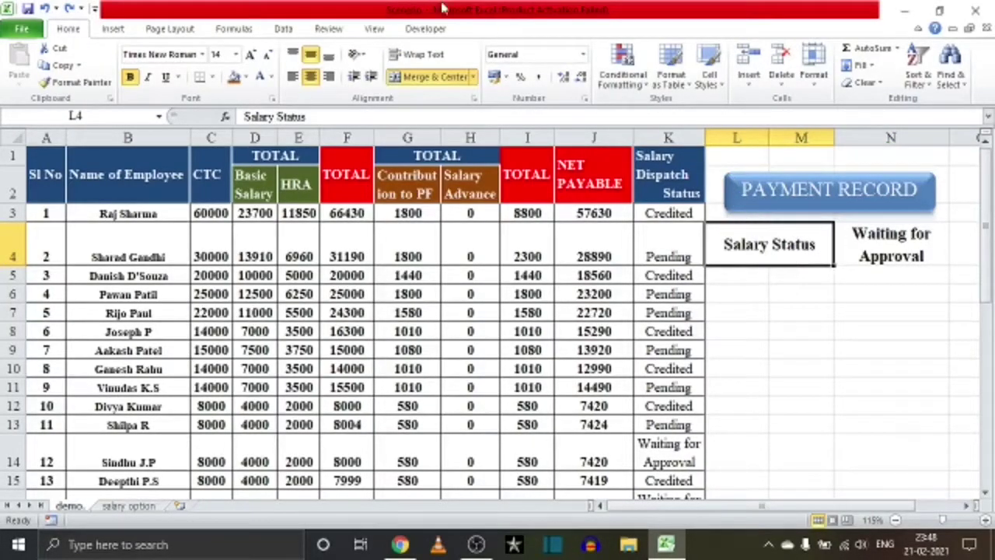
# - Give the Salary Status label in L4 a dark blue fill and white text
pyautogui.click(245, 77)
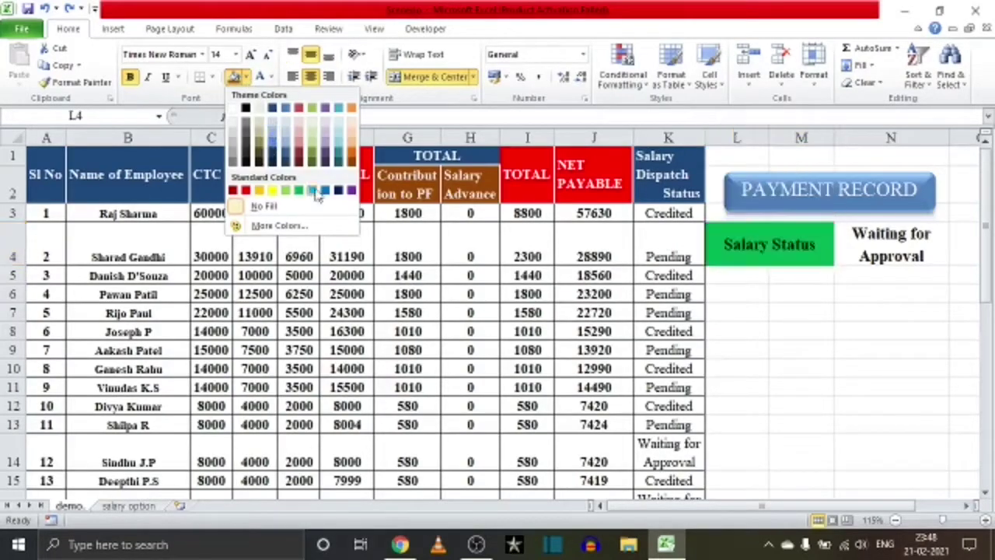
pyautogui.click(338, 190)
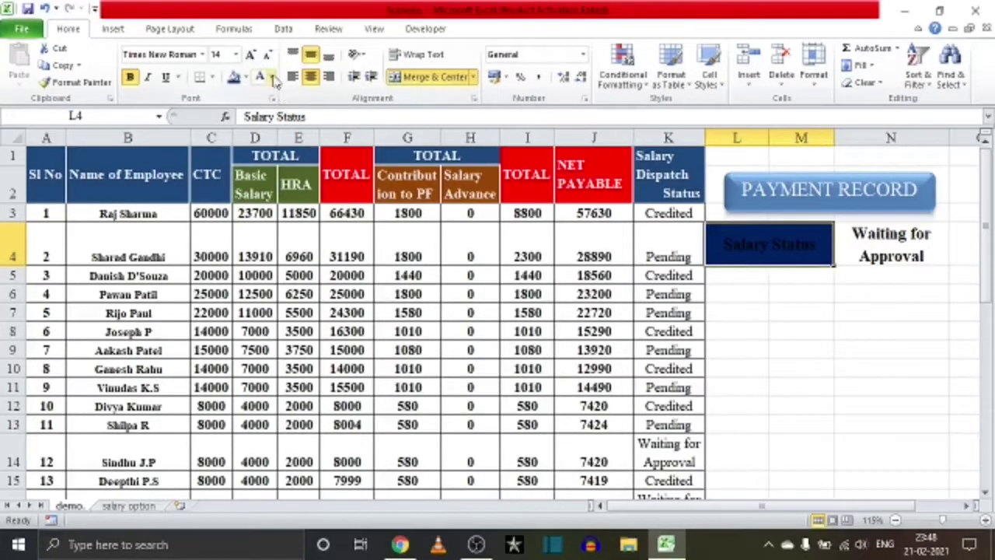
pyautogui.click(271, 76)
pyautogui.click(270, 126)
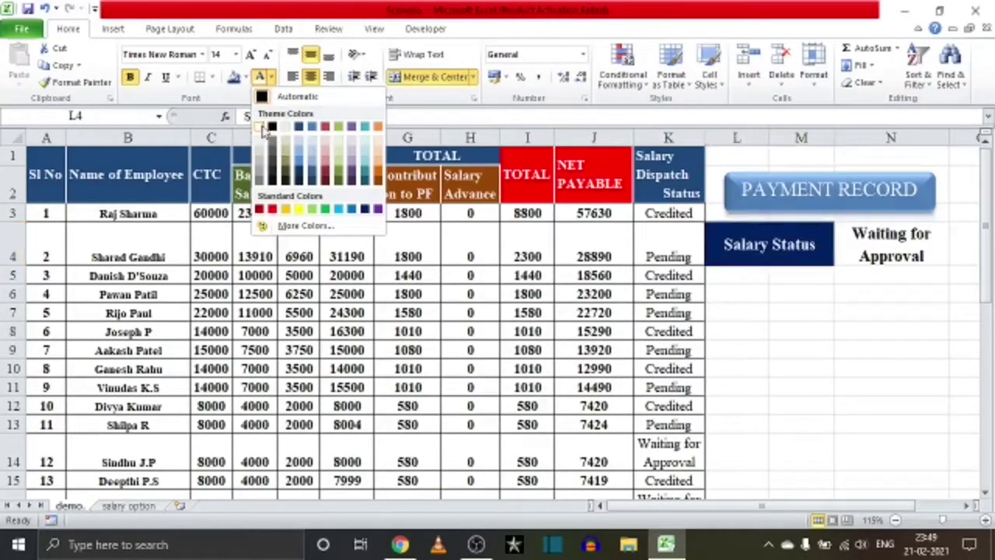
# - Give status cell N4 a brown fill and white text
pyautogui.click(893, 251)
pyautogui.click(248, 81)
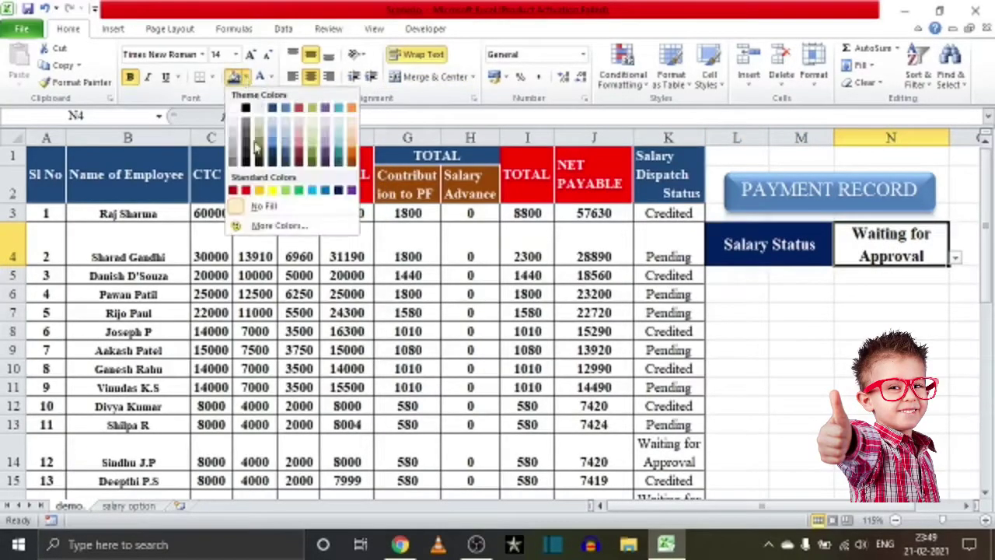
pyautogui.click(349, 161)
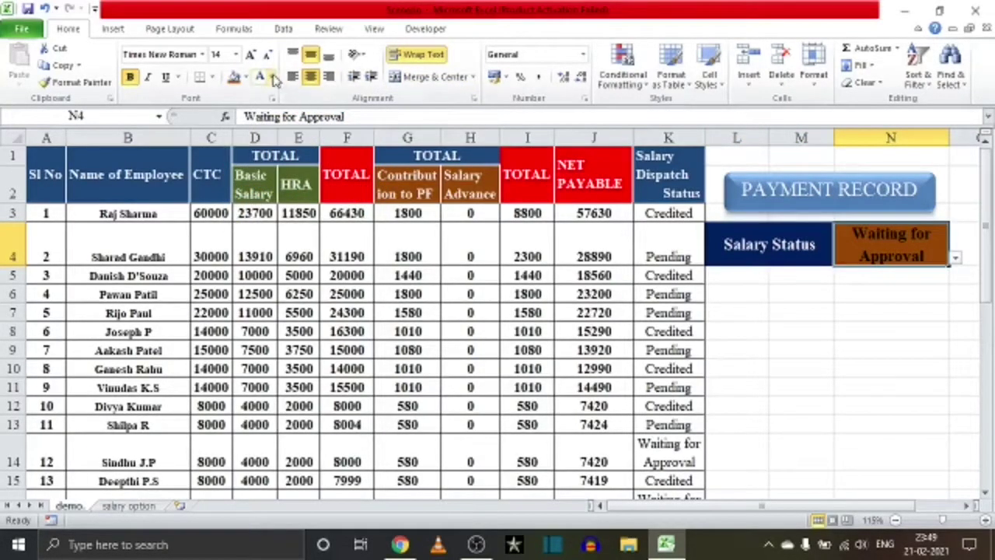
pyautogui.click(270, 76)
pyautogui.click(261, 126)
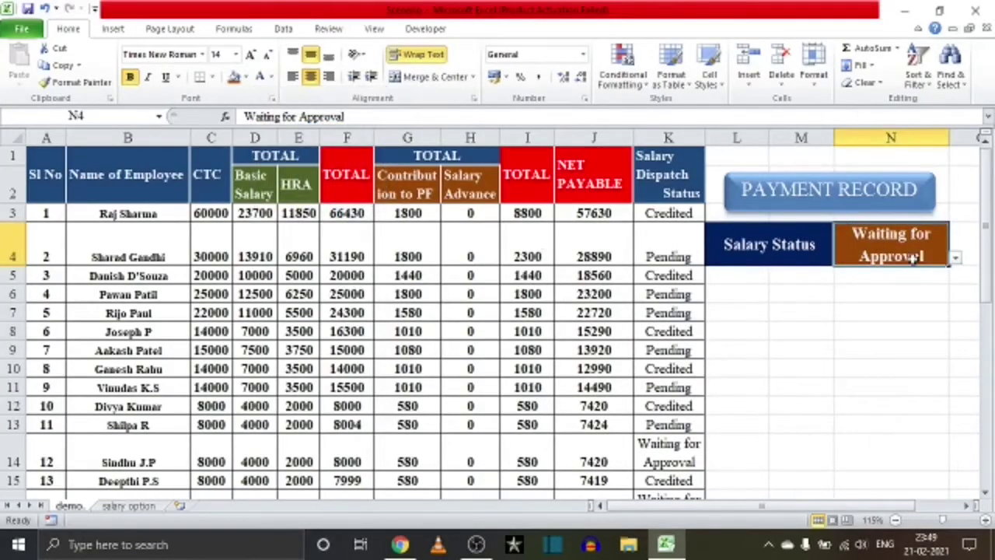
# - Set N4 to Pending from its dropdown
pyautogui.click(958, 263)
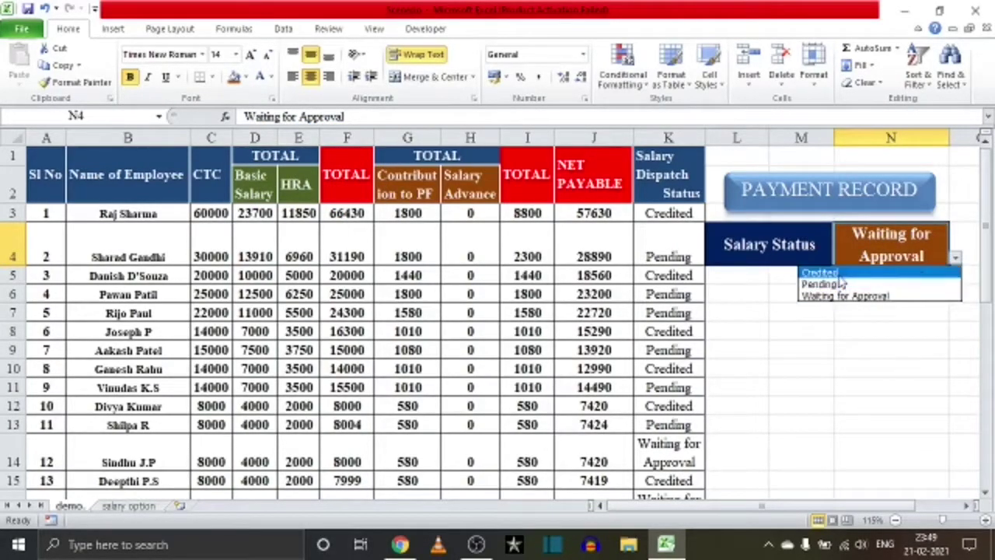
pyautogui.click(894, 271)
pyautogui.click(958, 260)
pyautogui.click(894, 279)
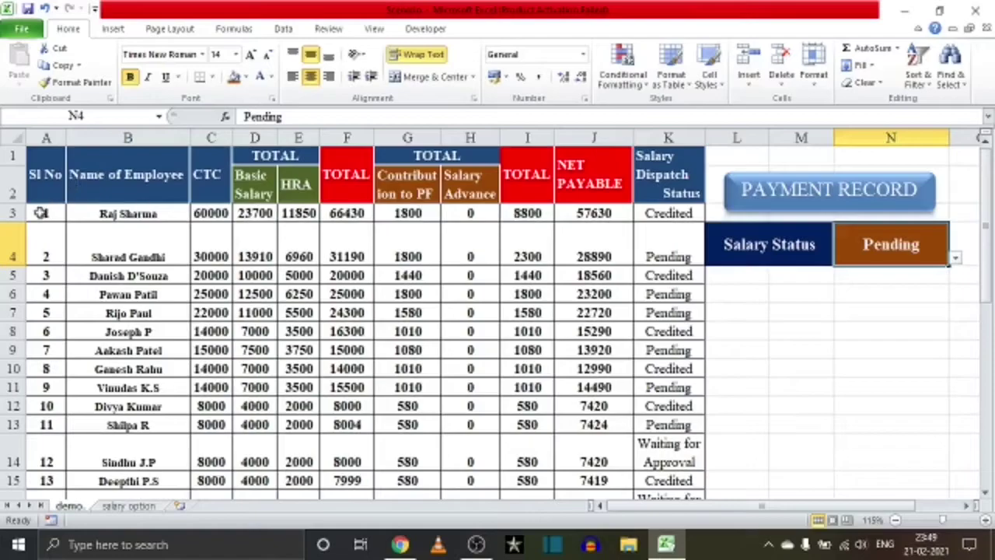
# - Select the employee rows A3:K23 and start a new Conditional Formatting rule
pyautogui.moveTo(40, 212)
pyautogui.mouseDown()
pyautogui.moveTo(653, 224)
pyautogui.moveTo(651, 544)
pyautogui.mouseUp()
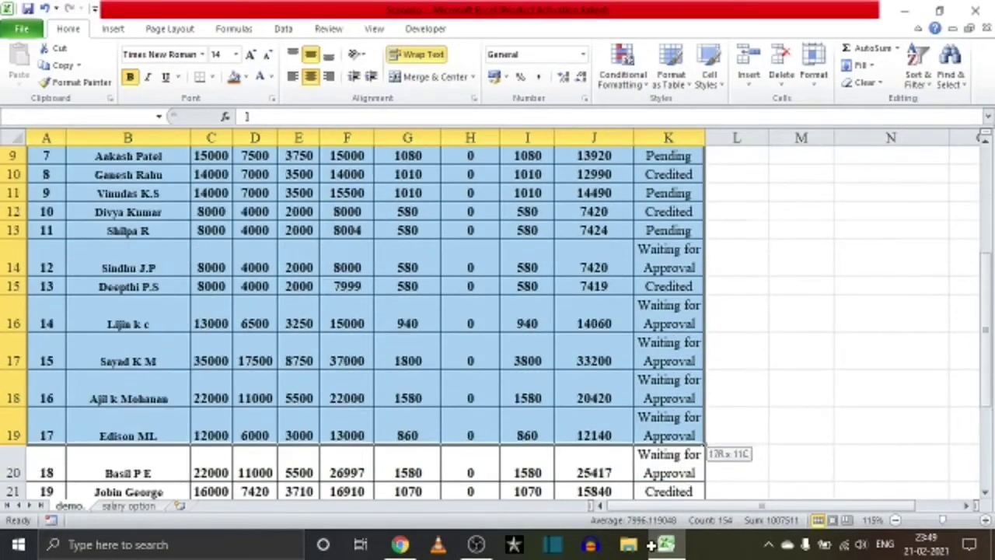
pyautogui.moveTo(651, 544); pyautogui.dragTo(638, 423)
pyautogui.scroll(5, 37, 174)
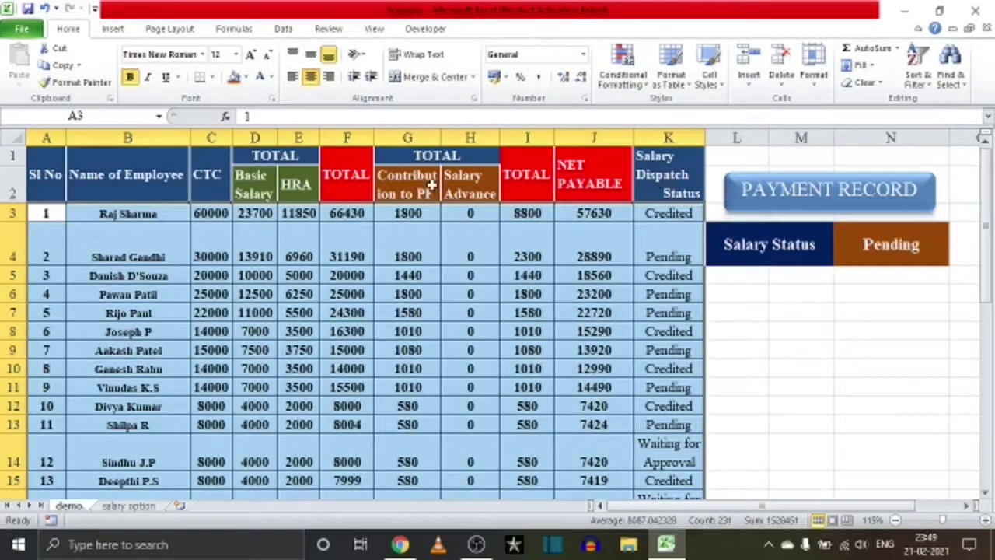
pyautogui.click(623, 69)
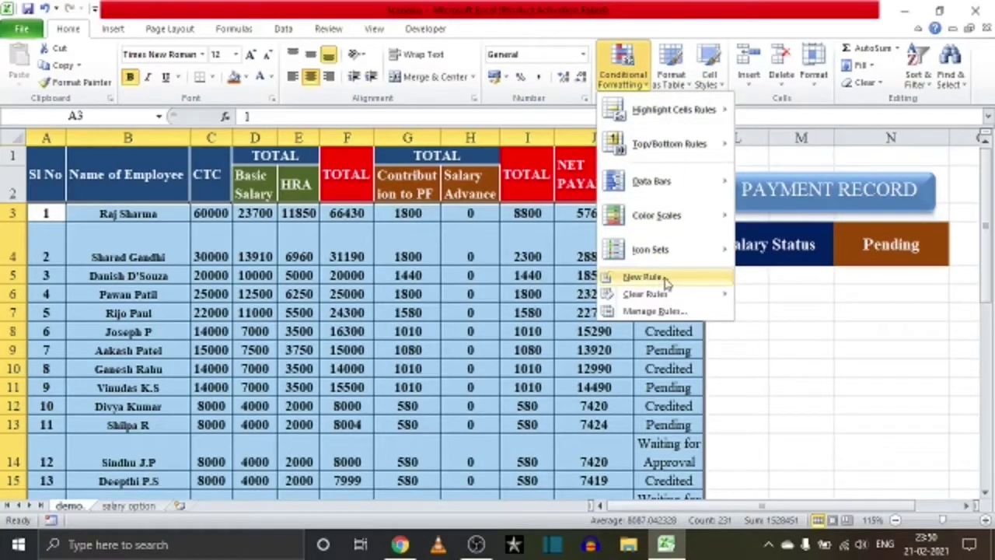
pyautogui.click(667, 279)
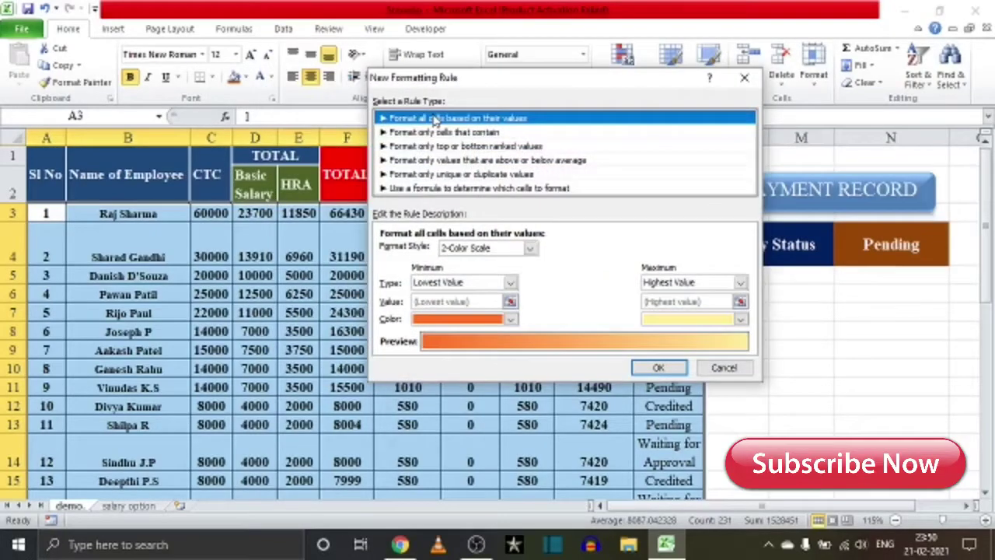
# - Write the formula rule =$K3=$N$4, locking only column K in the K3 reference
pyautogui.click(585, 191)
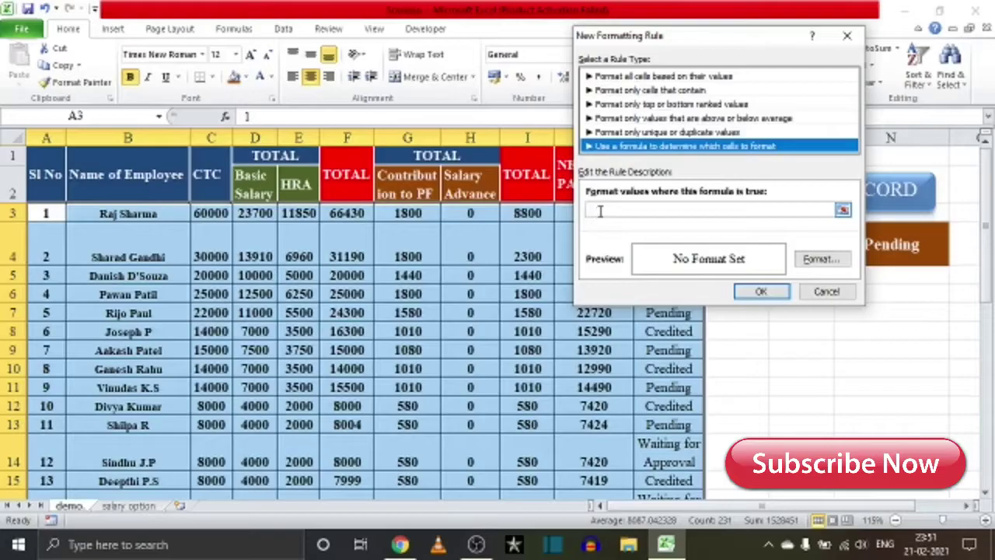
pyautogui.click(601, 211)
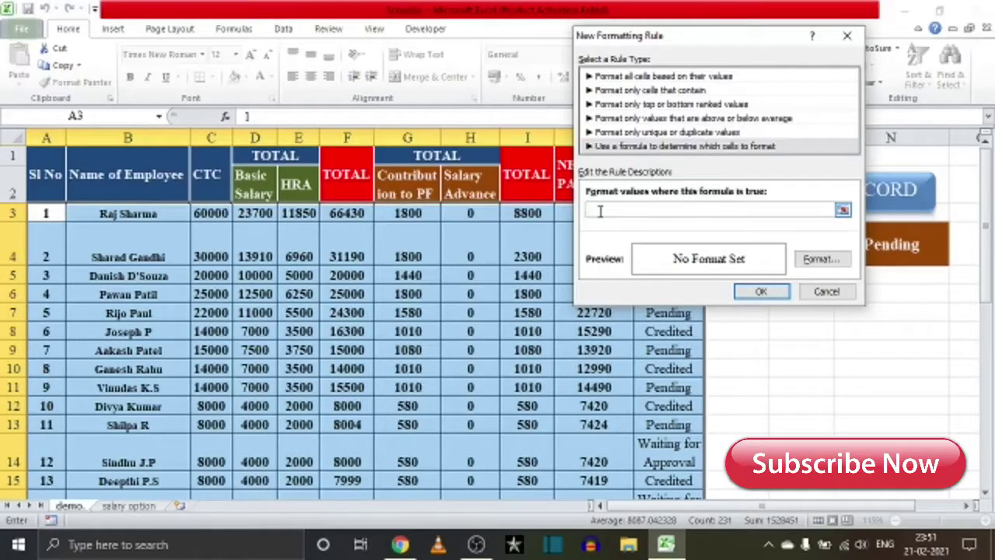
pyautogui.write('=')
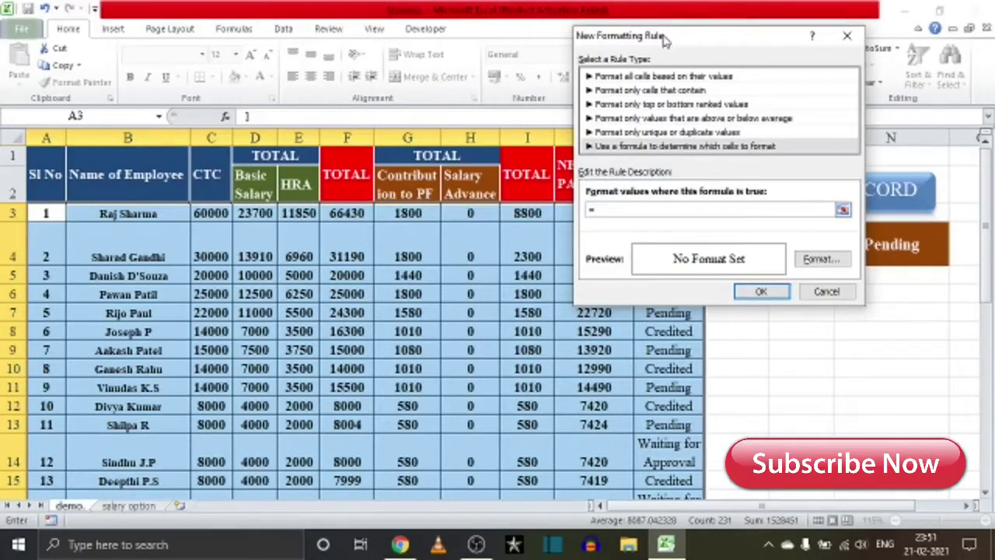
pyautogui.moveTo(667, 41); pyautogui.dragTo(247, 123)
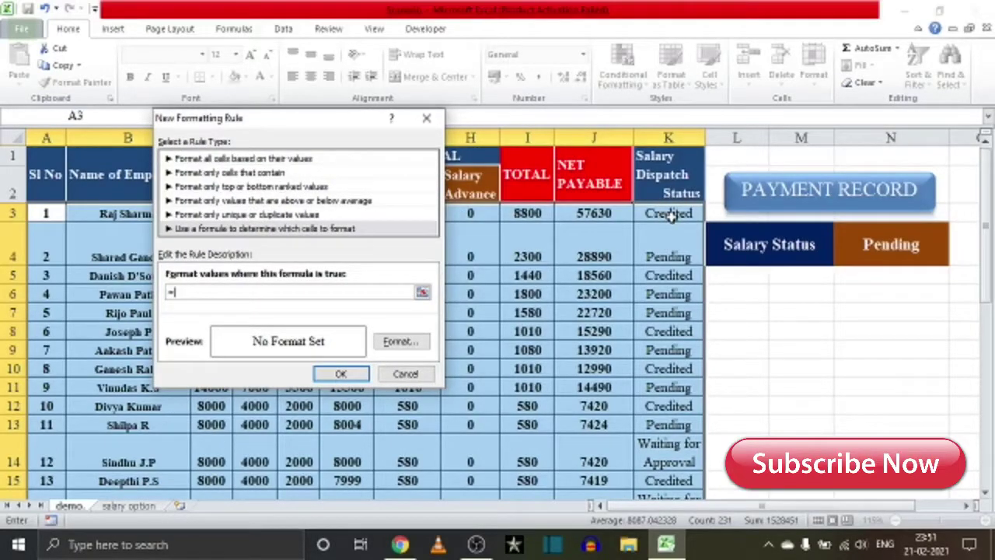
pyautogui.click(667, 215)
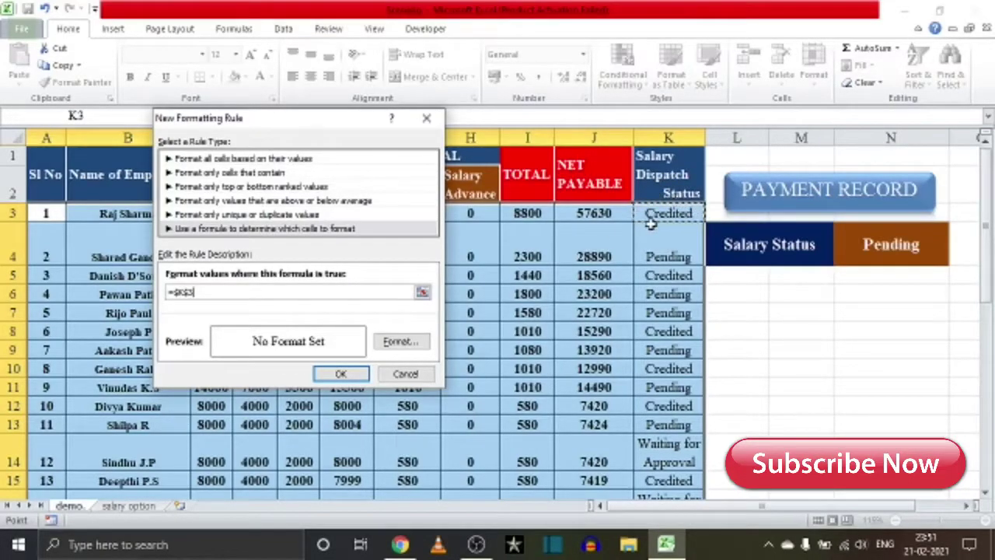
pyautogui.moveTo(262, 125); pyautogui.dragTo(381, 87)
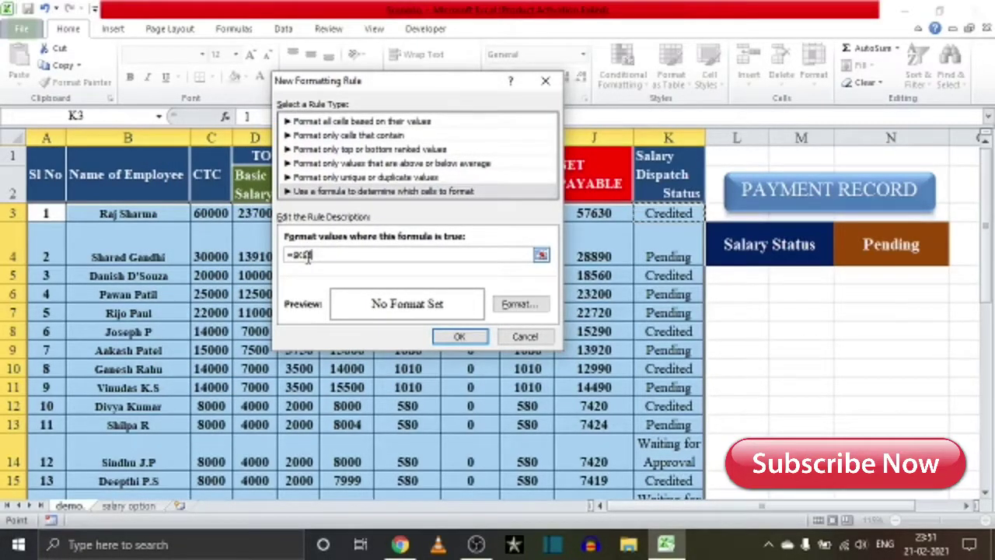
pyautogui.press('F4')
pyautogui.press('F4')
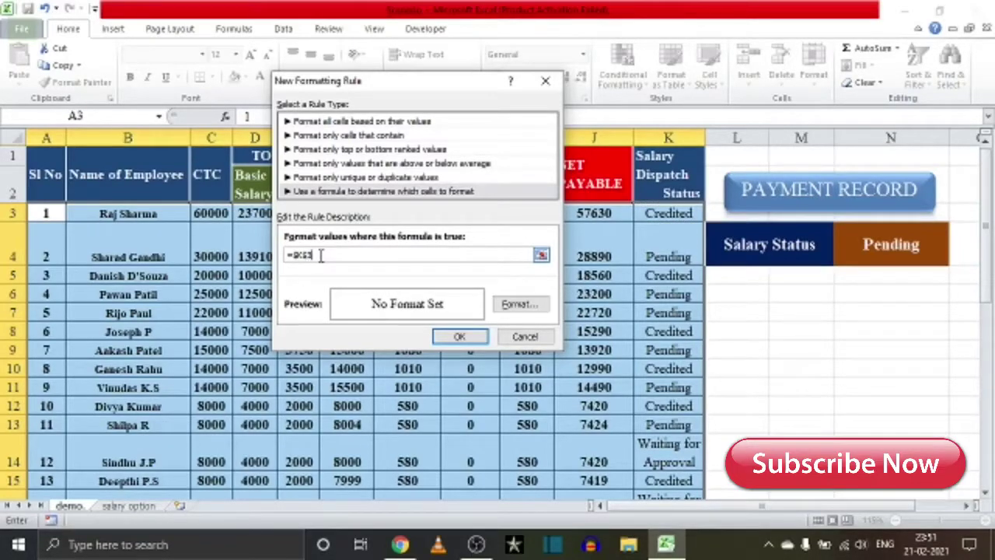
pyautogui.press('F4')
pyautogui.press('F4')
pyautogui.press('Left')
pyautogui.press('BackSpace')
pyautogui.click(894, 246)
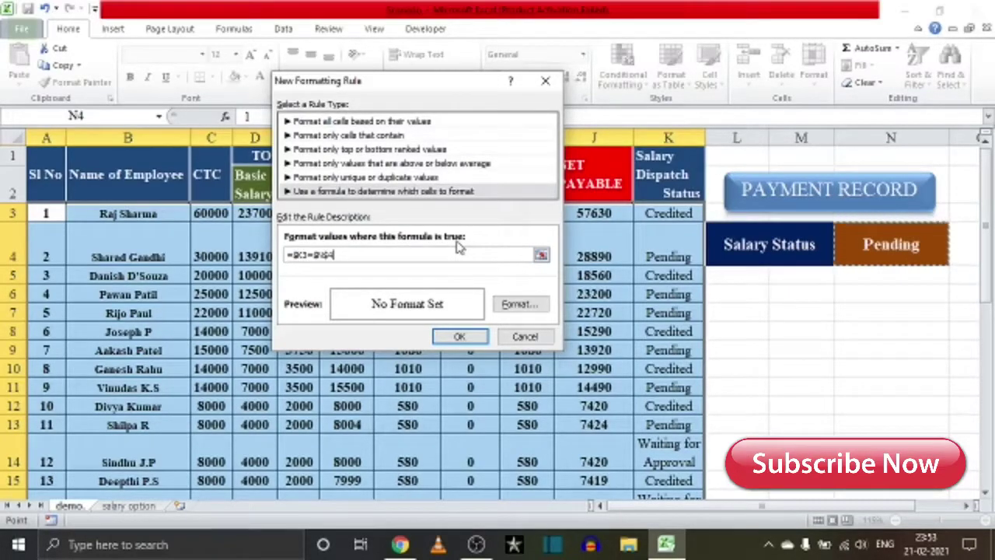
pyautogui.click(522, 308)
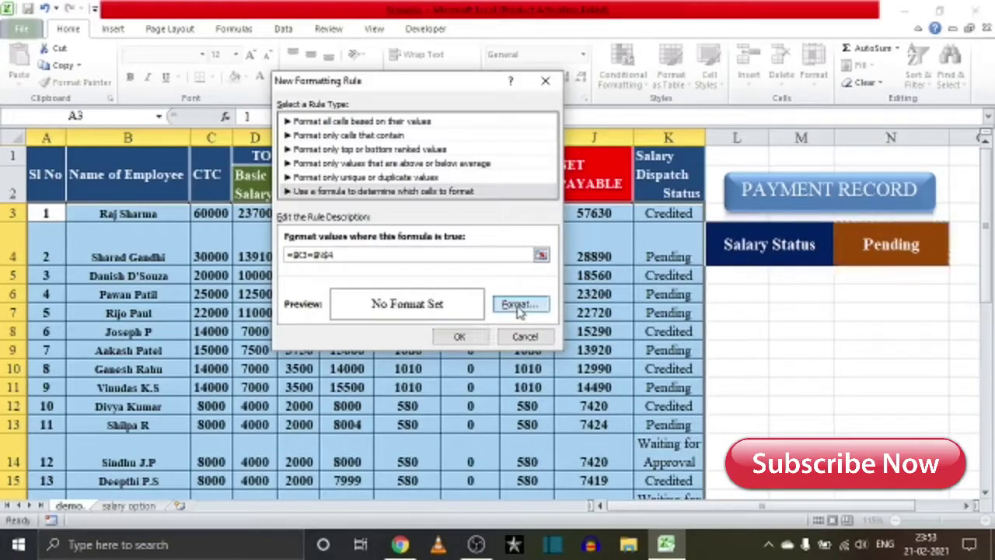
# - Format matching rows with a red fill and bold white text, then apply the rule
pyautogui.click(421, 61)
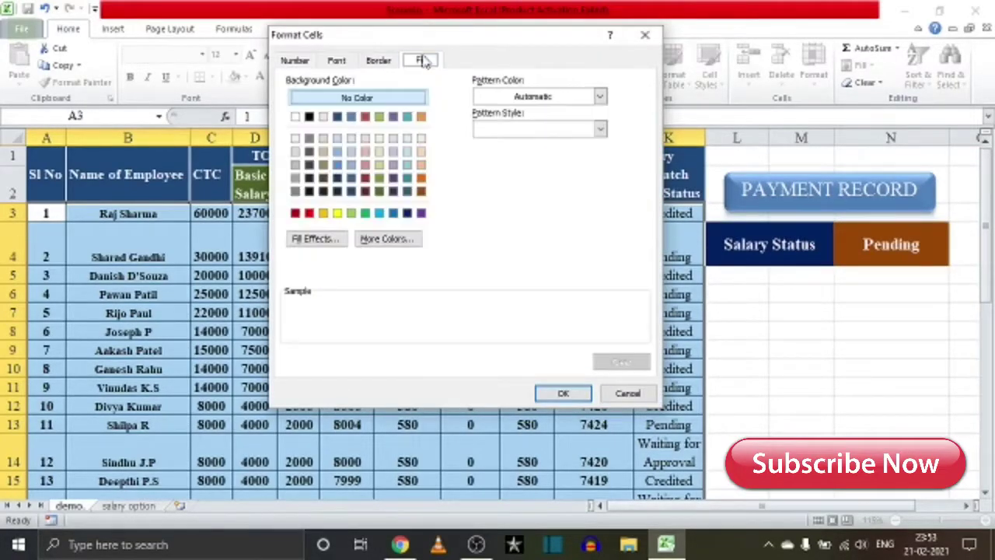
pyautogui.click(310, 214)
pyautogui.click(337, 60)
pyautogui.click(560, 191)
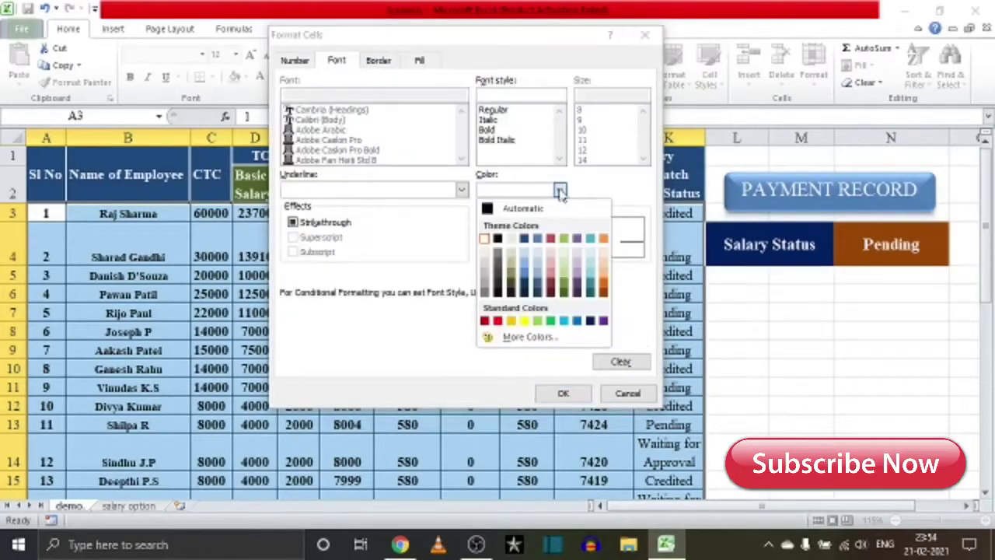
pyautogui.click(560, 191)
pyautogui.click(560, 191)
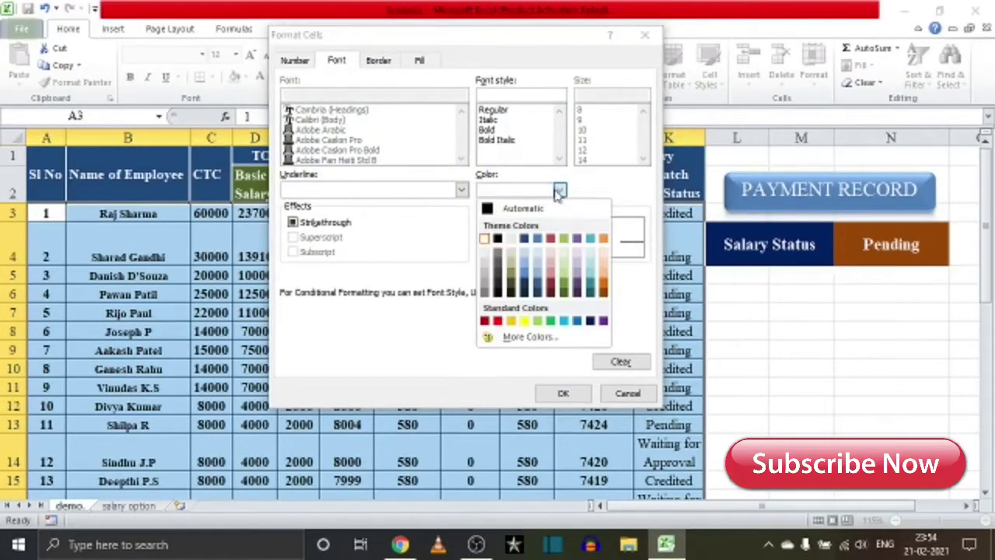
pyautogui.click(485, 243)
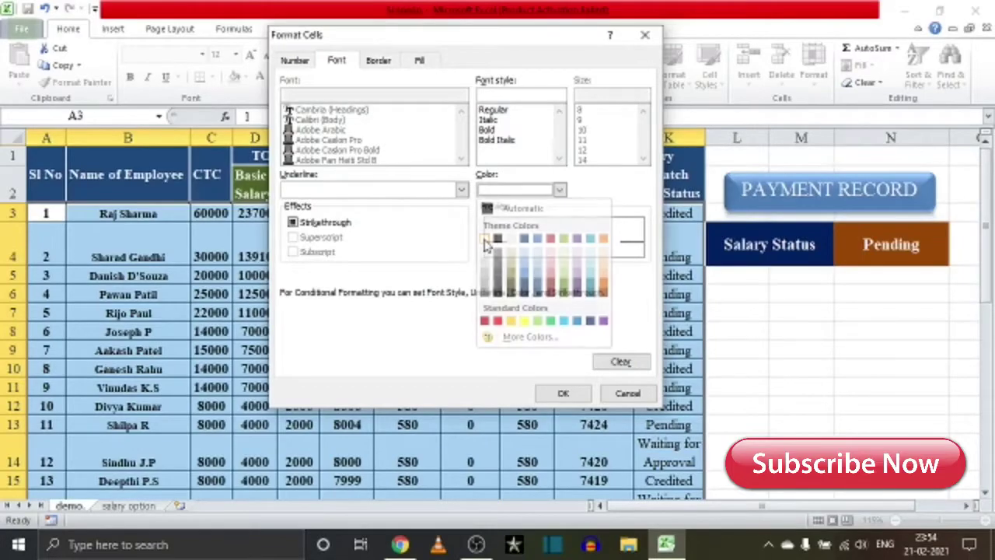
pyautogui.click(490, 130)
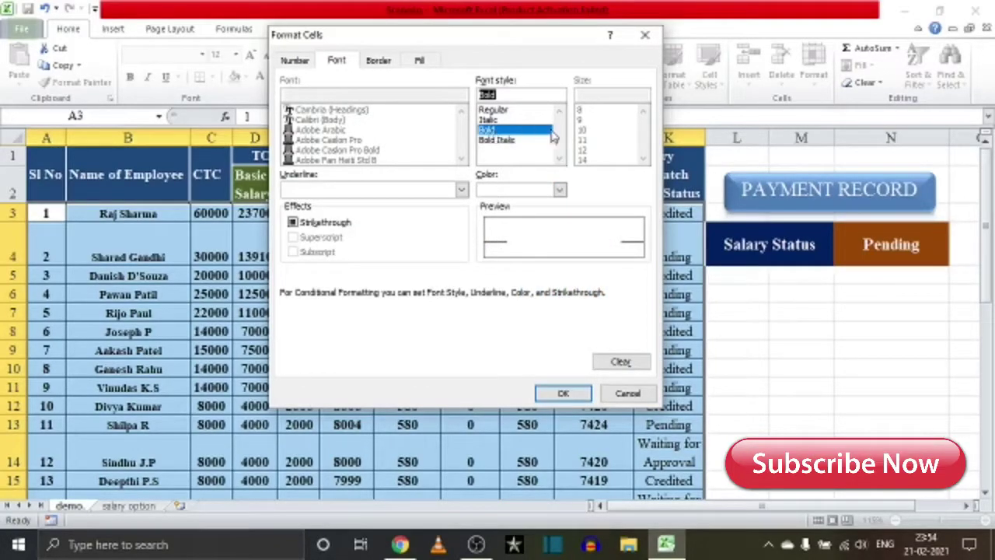
pyautogui.click(565, 393)
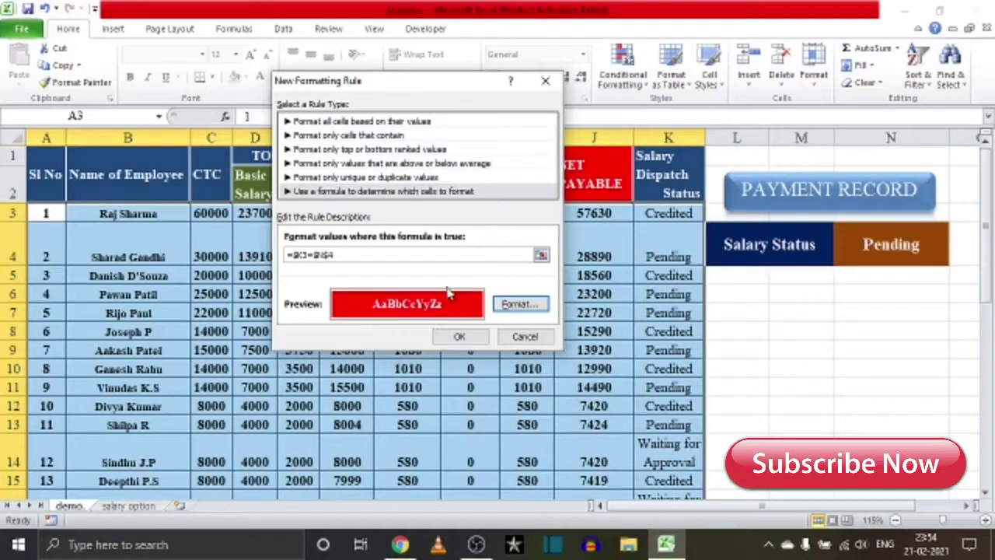
pyautogui.click(457, 337)
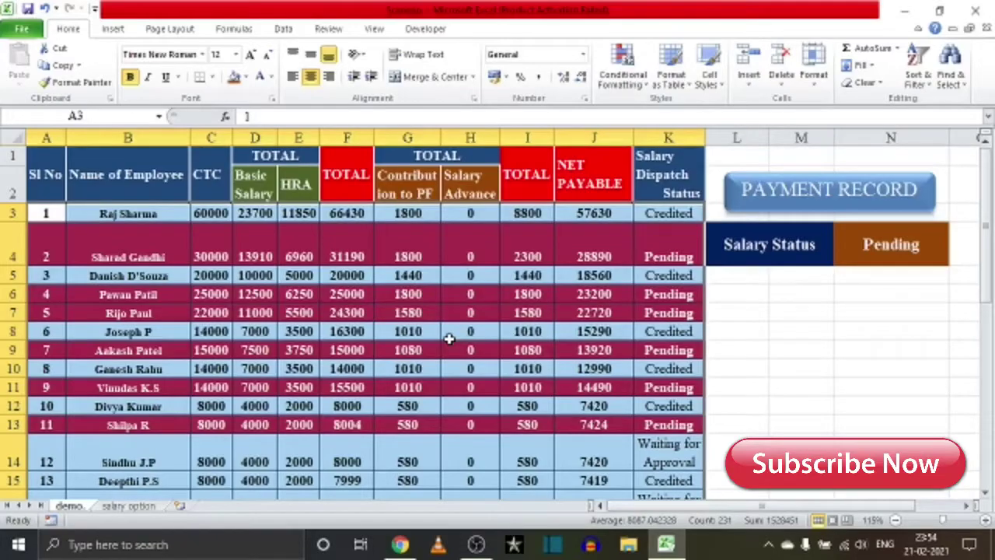
# - Set N4 to Credited and scroll through the table to see the Credited rows turn red
pyautogui.click(841, 256)
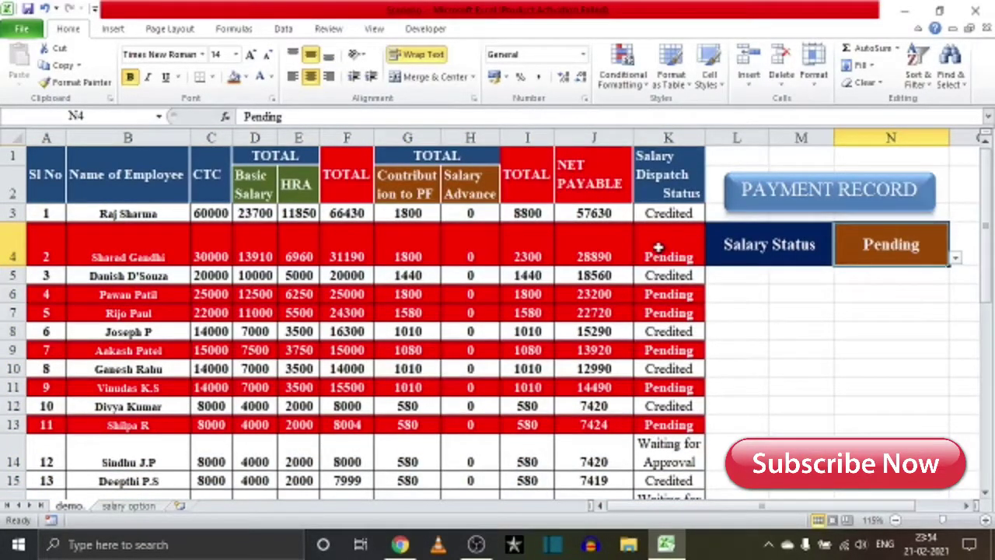
pyautogui.scroll(-1, 658, 247)
pyautogui.scroll(-4, 658, 247)
pyautogui.scroll(5, 658, 247)
pyautogui.click(955, 257)
pyautogui.click(857, 277)
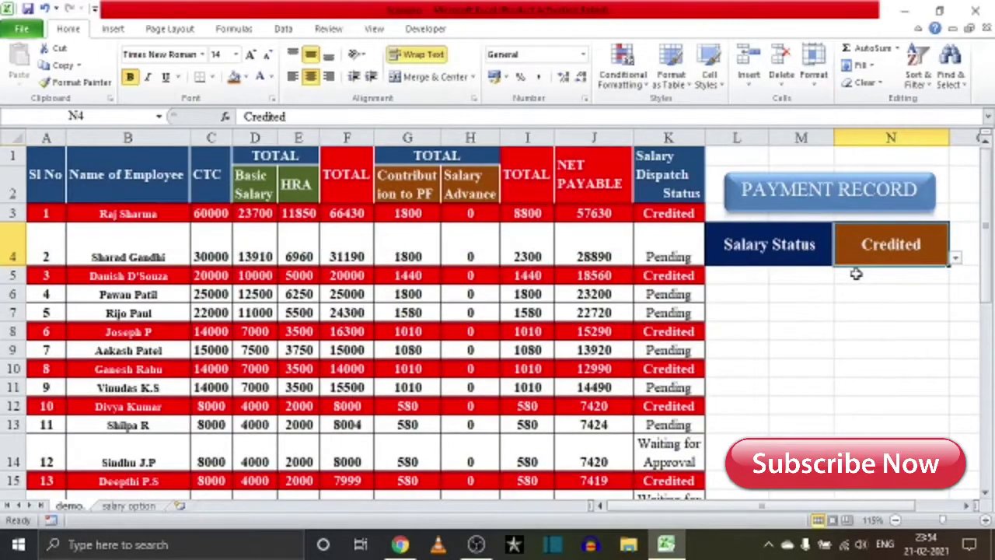
pyautogui.scroll(-1, 676, 244)
pyautogui.scroll(-3, 676, 245)
pyautogui.scroll(-1, 676, 242)
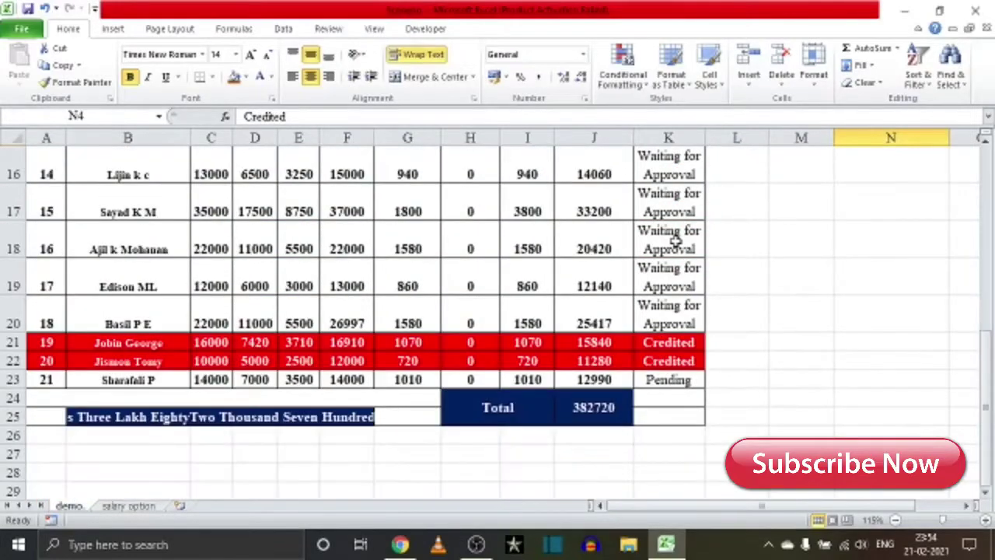
pyautogui.scroll(5, 675, 242)
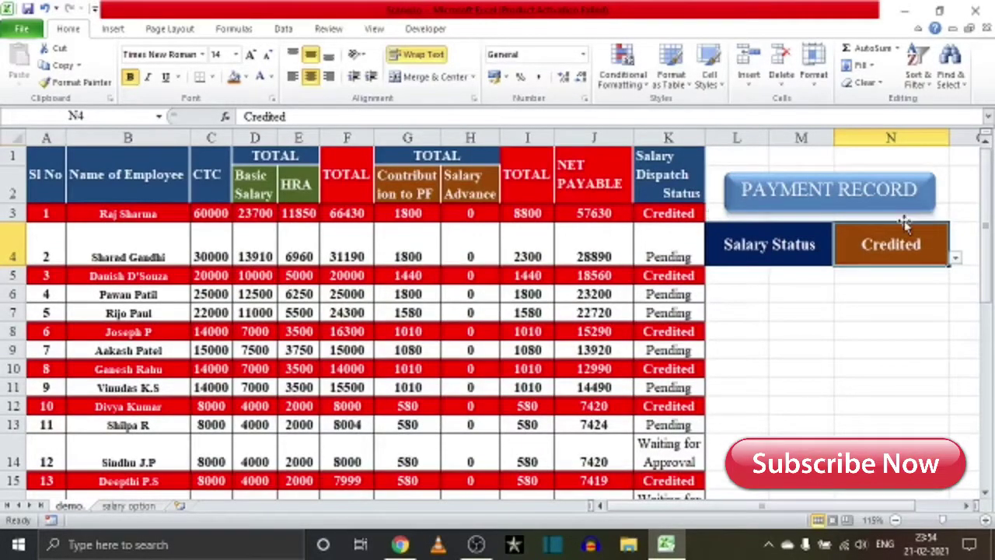
# - Switch N4 to Waiting for Approval and confirm the red highlighting moves to those rows
pyautogui.click(958, 263)
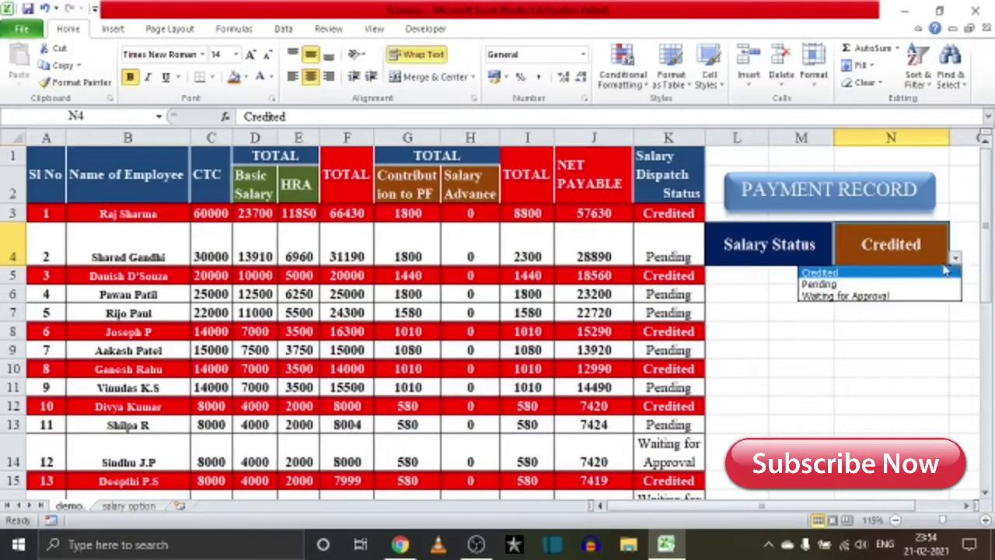
pyautogui.click(874, 295)
pyautogui.scroll(-1, 595, 284)
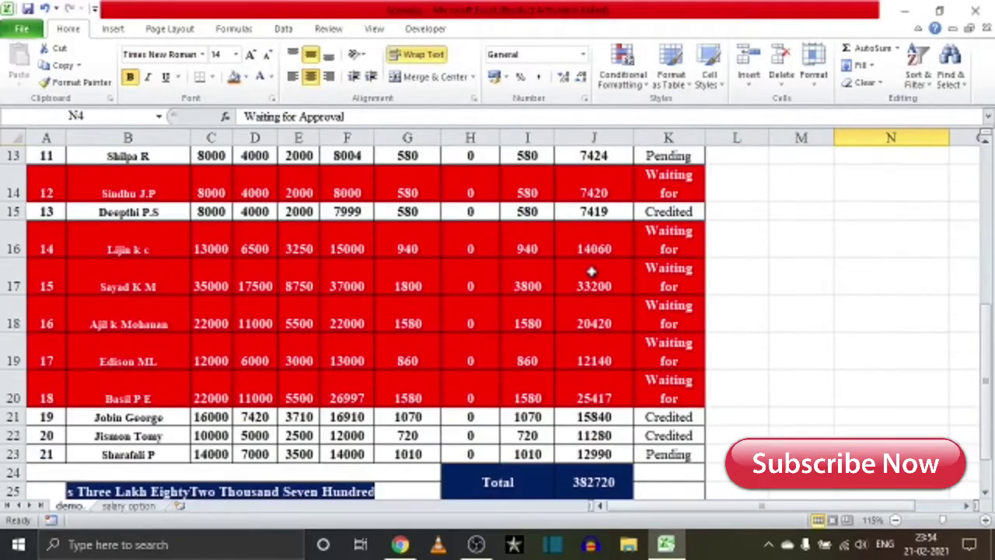
pyautogui.scroll(-3, 593, 274)
pyautogui.scroll(-4, 509, 228)
pyautogui.scroll(8, 71, 225)
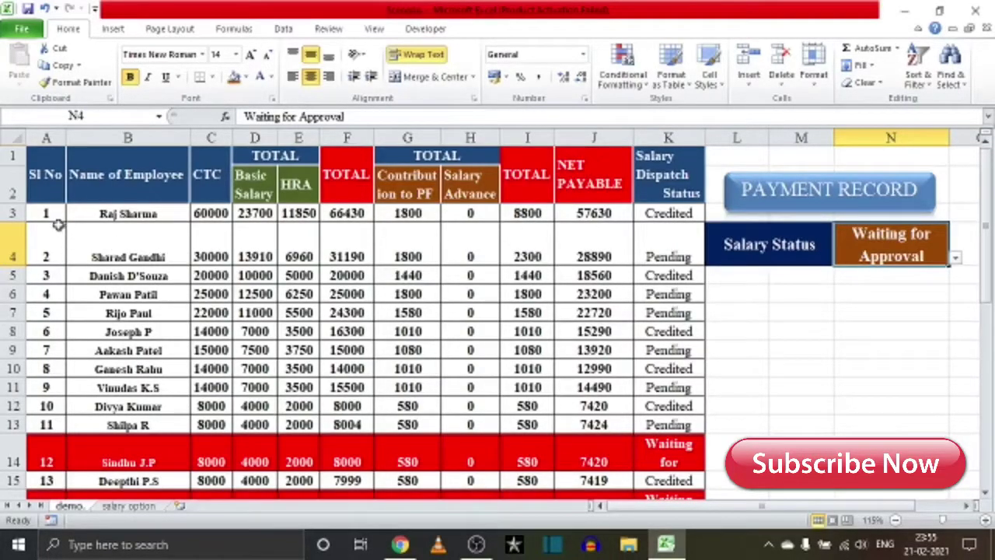
pyautogui.moveTo(49, 214)
pyautogui.mouseDown()
pyautogui.moveTo(657, 517)
pyautogui.moveTo(657, 498)
pyautogui.mouseUp()
# - Check in the rules manager that the =$K3=$N$4 red highlight applies to A3:K23, then confirm
pyautogui.scroll(5, 466, 311)
pyautogui.click(626, 78)
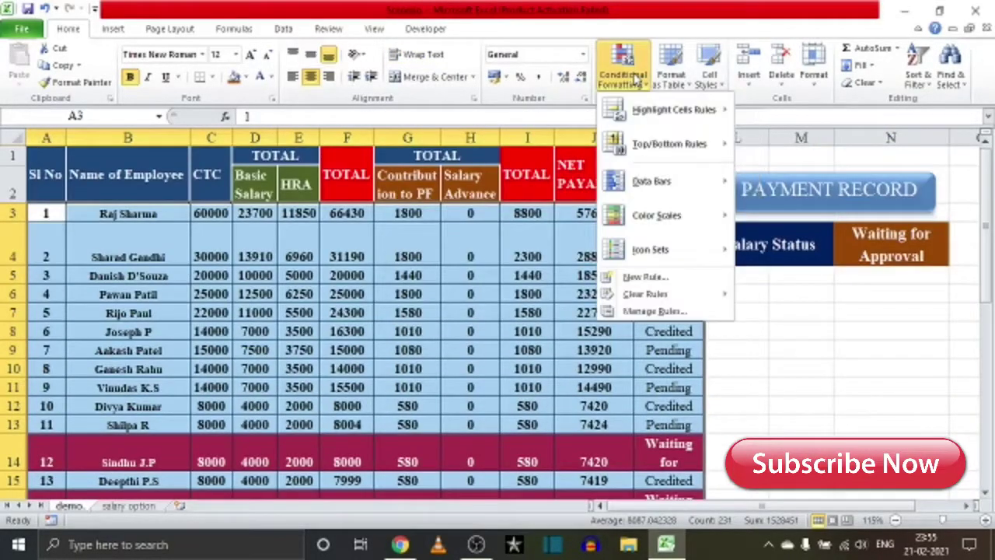
pyautogui.click(655, 311)
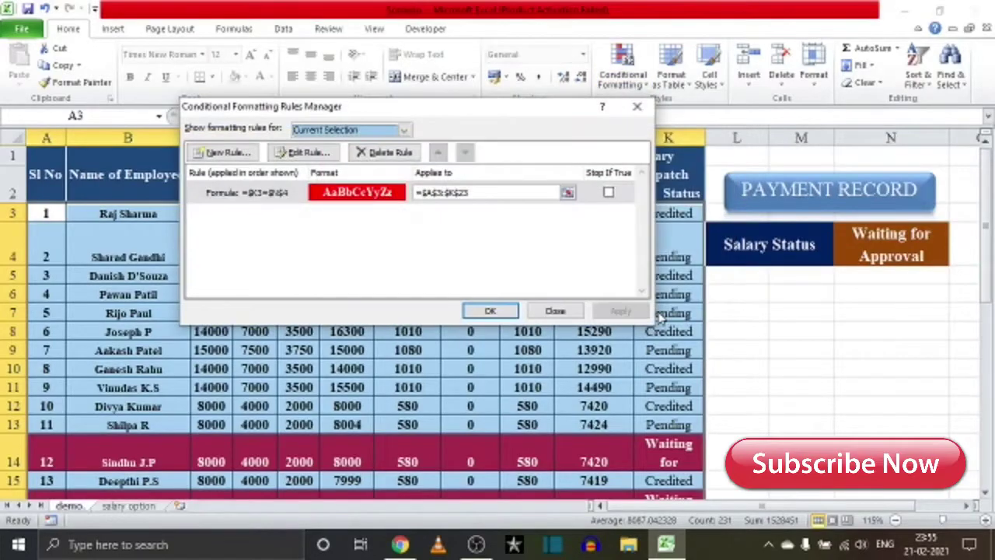
pyautogui.moveTo(439, 106); pyautogui.dragTo(674, 81)
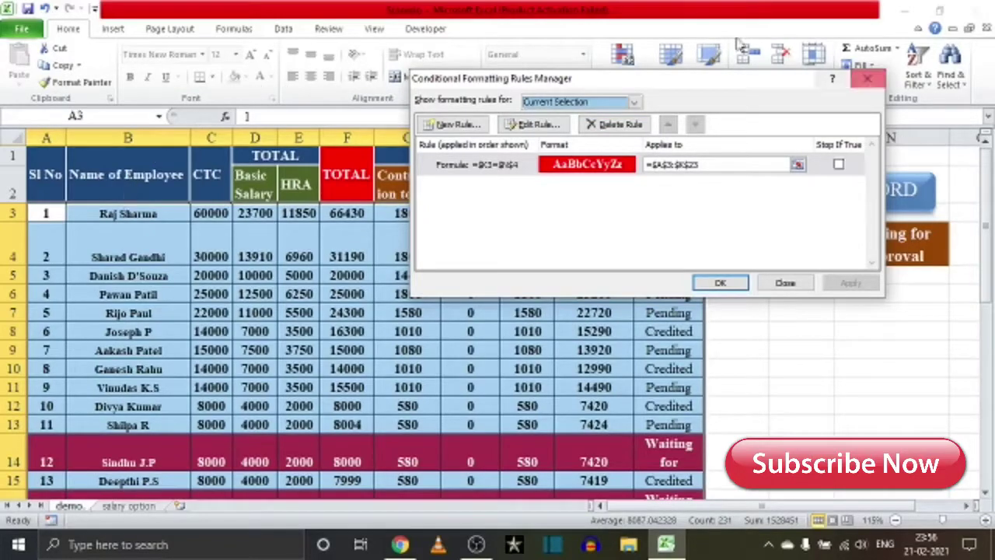
pyautogui.click(720, 283)
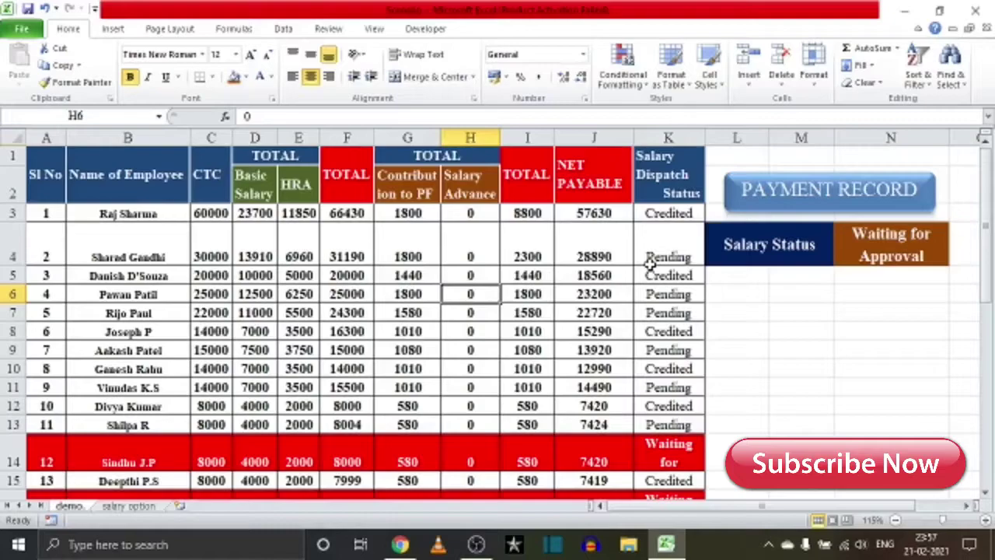